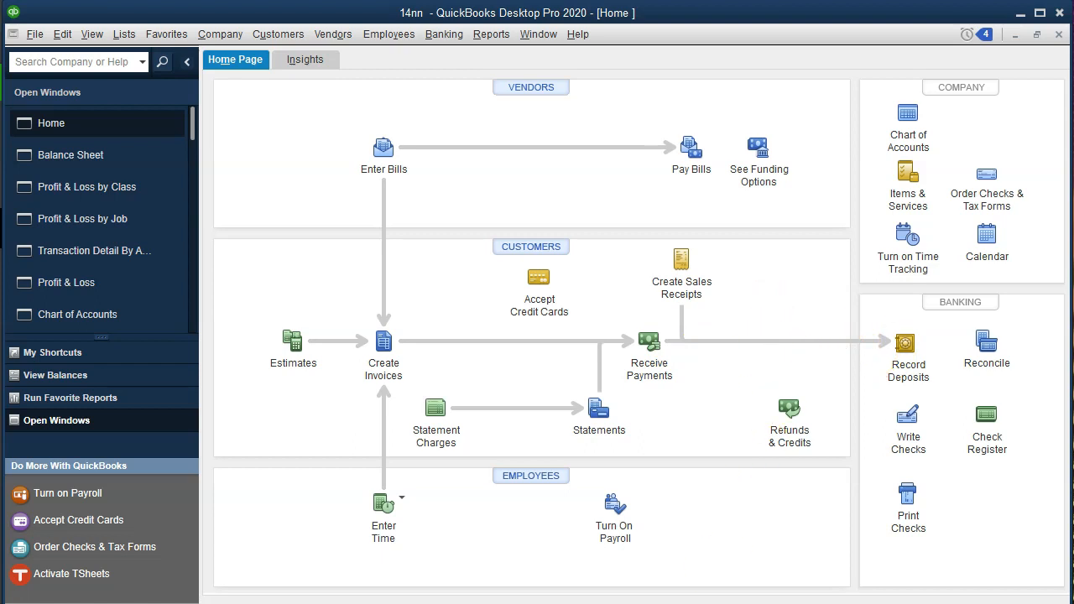
Switch to QuickBooks Online in the browser and open the Profit and Loss report from the favorite reports
mouse_move(701, 603)
click(791, 579)
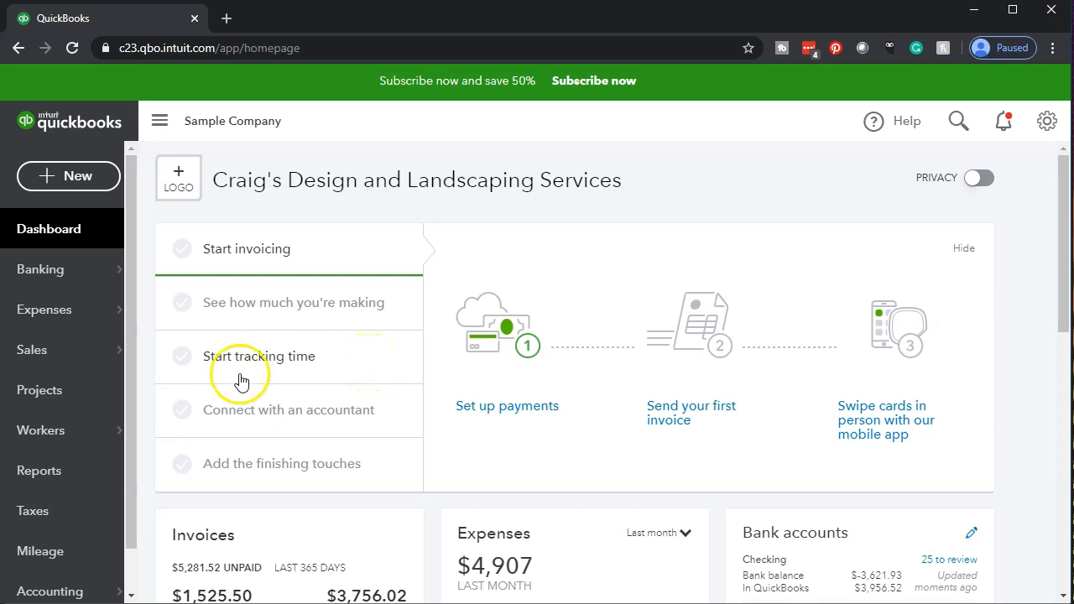
click(51, 480)
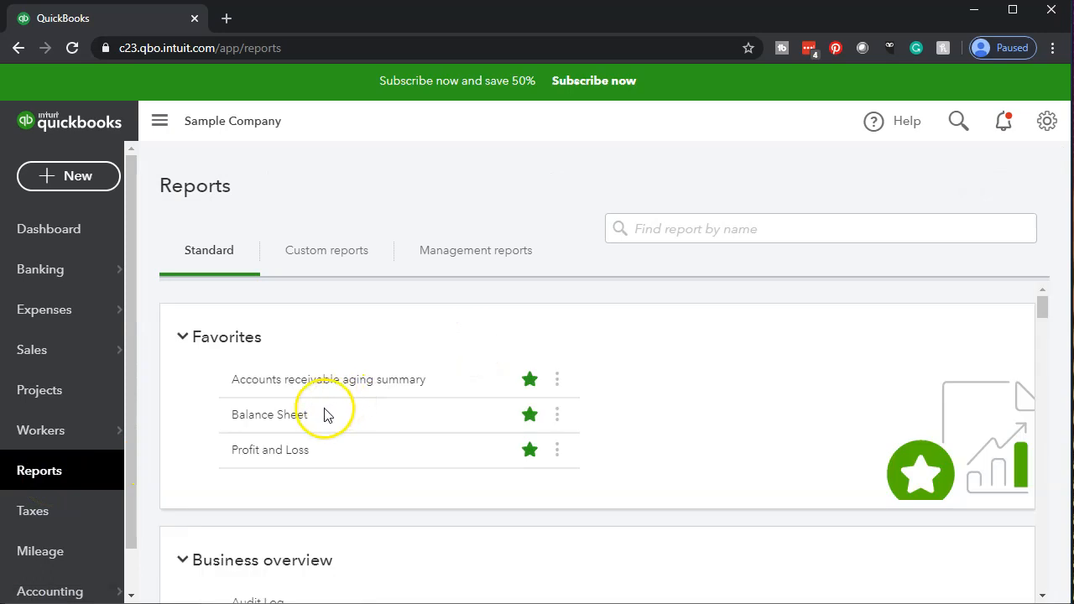
click(274, 453)
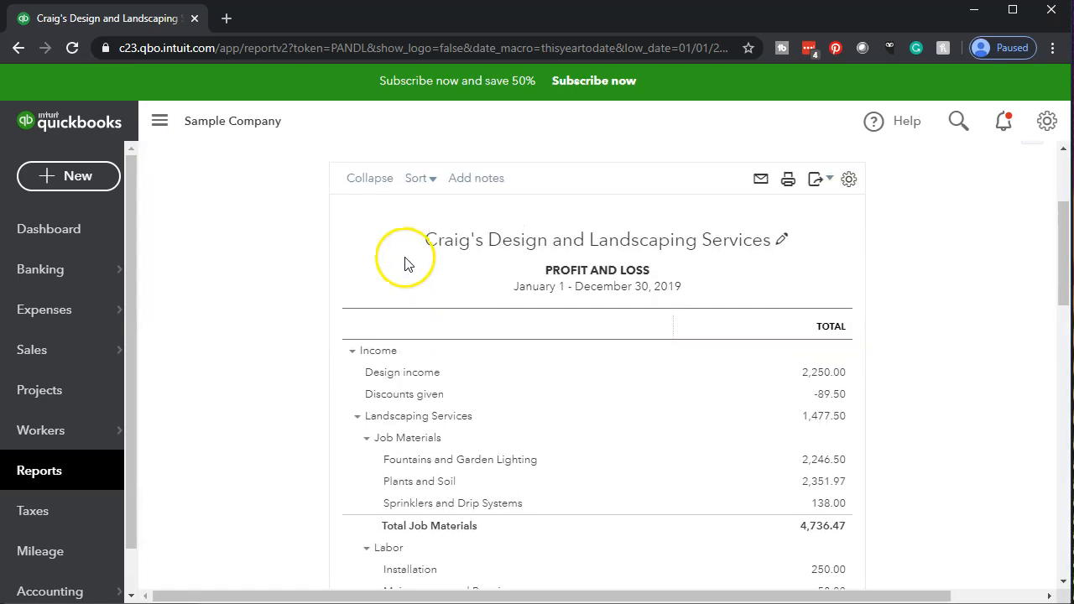
Run the Profit and Loss report for the period 01/01/2020 to 12/31/2020 and review it
click(420, 250)
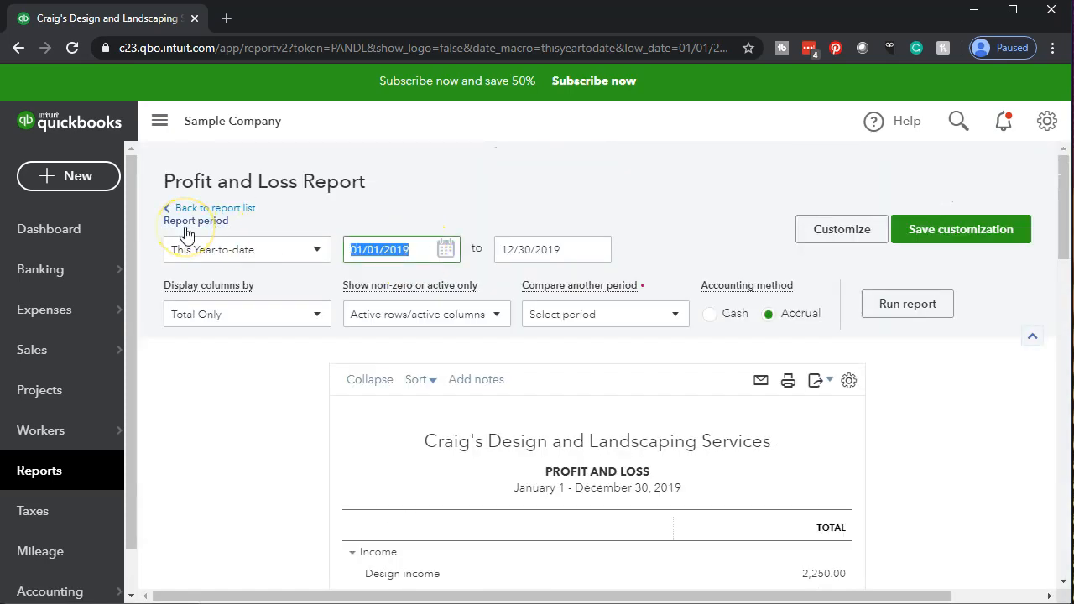
text(01012020)
key(Tab)
text(12/31/2020)
key(Tab)
click(889, 319)
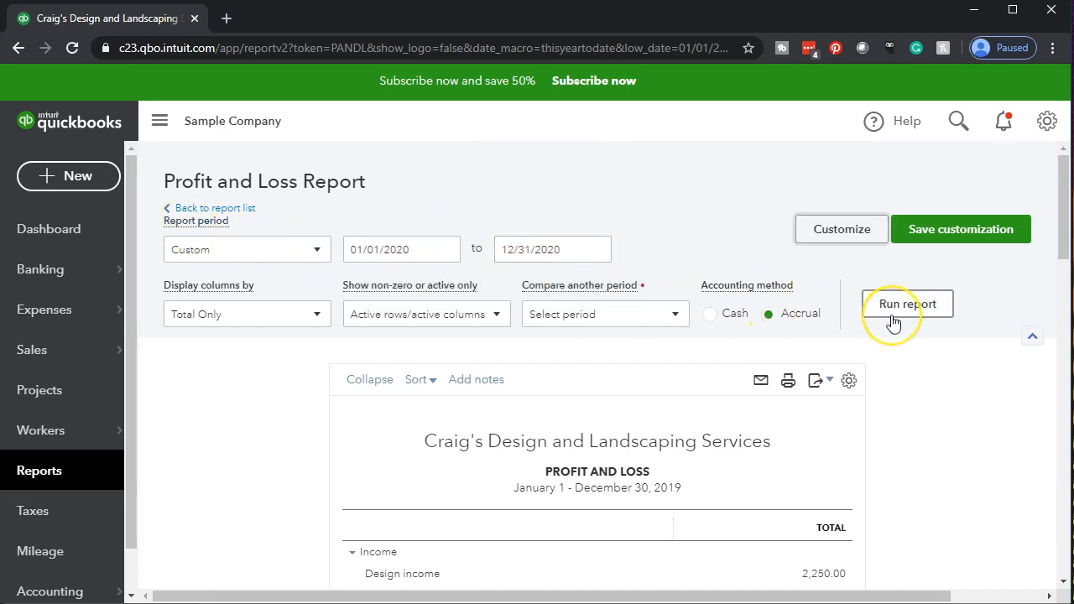
click(893, 323)
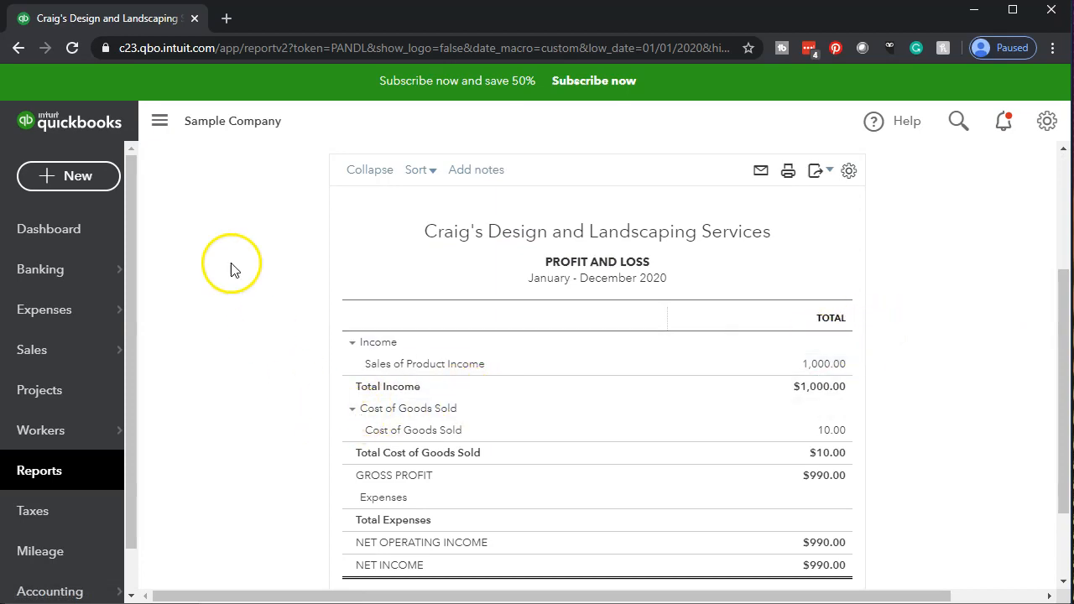
scroll(233, 271, up, 2)
scroll(234, 278, down, 1)
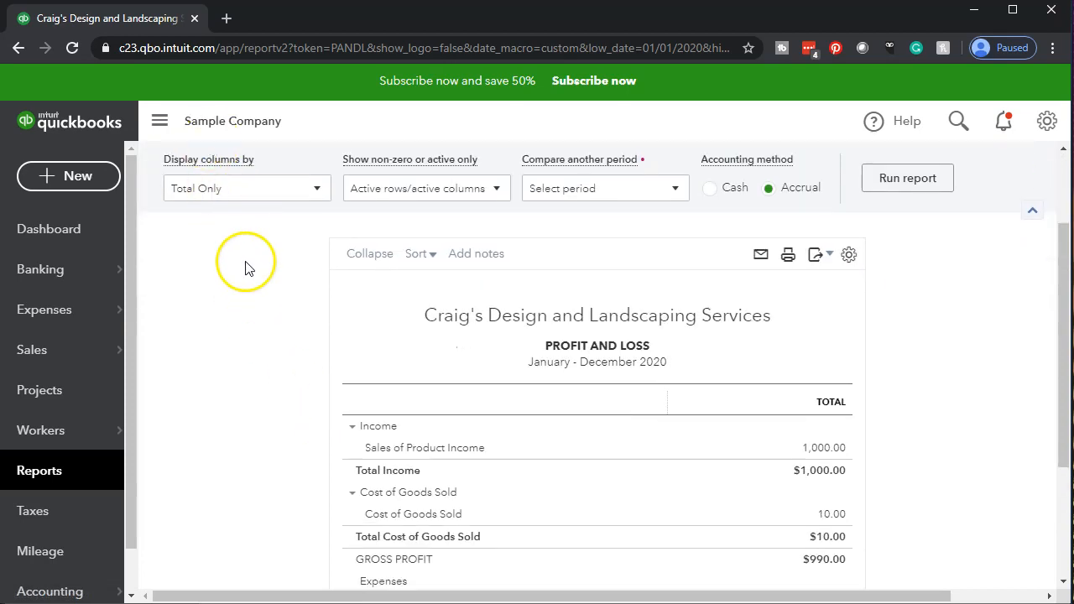
Duplicate the Profit and Loss report's browser tab and return to the original tab
right_click(154, 26)
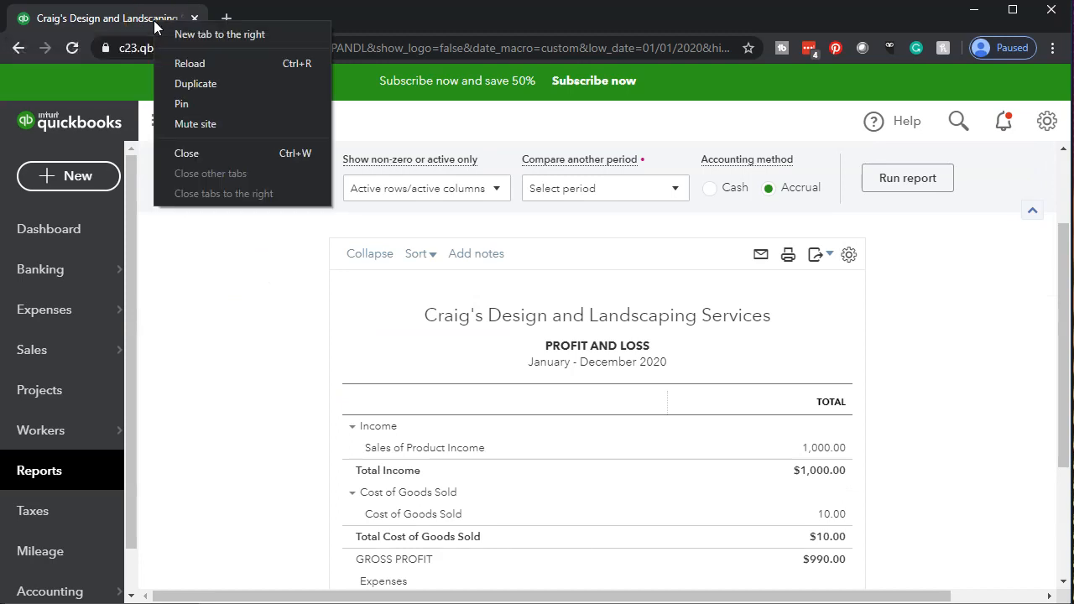
click(210, 88)
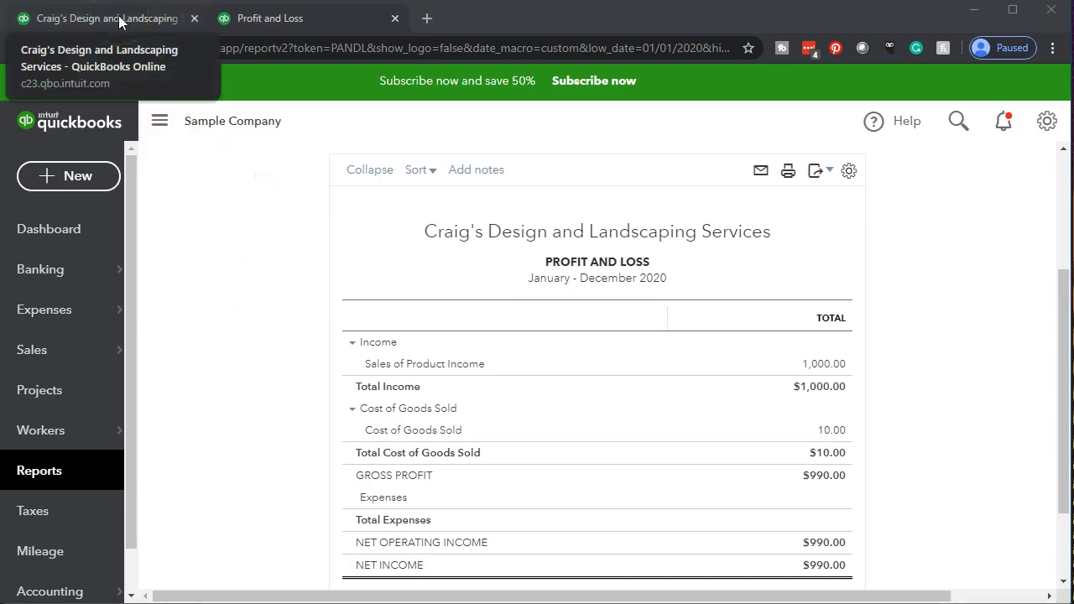
click(120, 20)
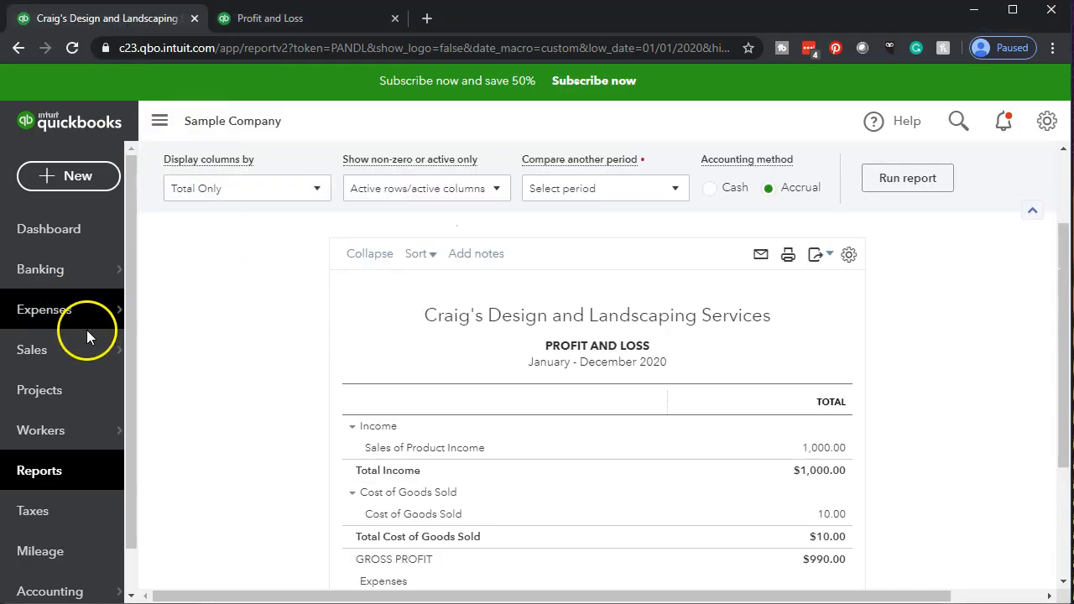
Open the Balance Sheet report and run it for the period 01/01/2020 to 12/31/2020
click(67, 473)
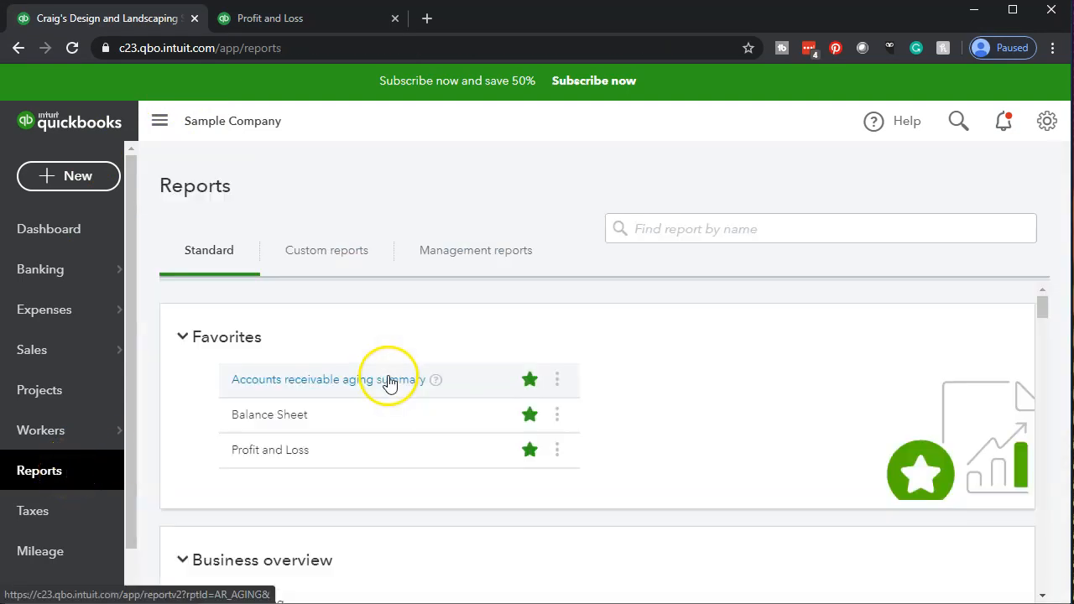
click(250, 426)
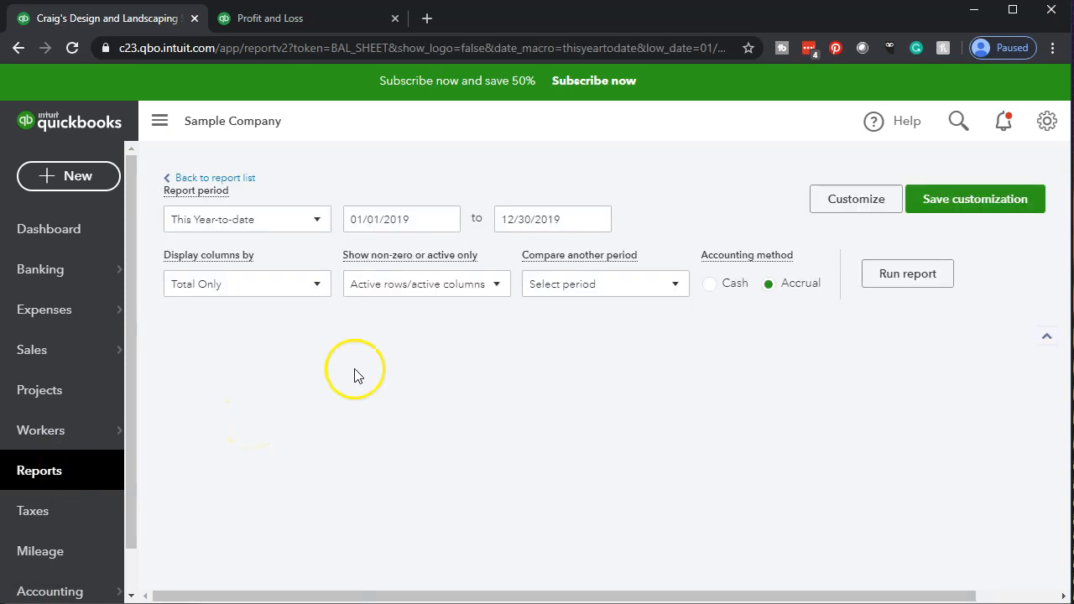
click(445, 252)
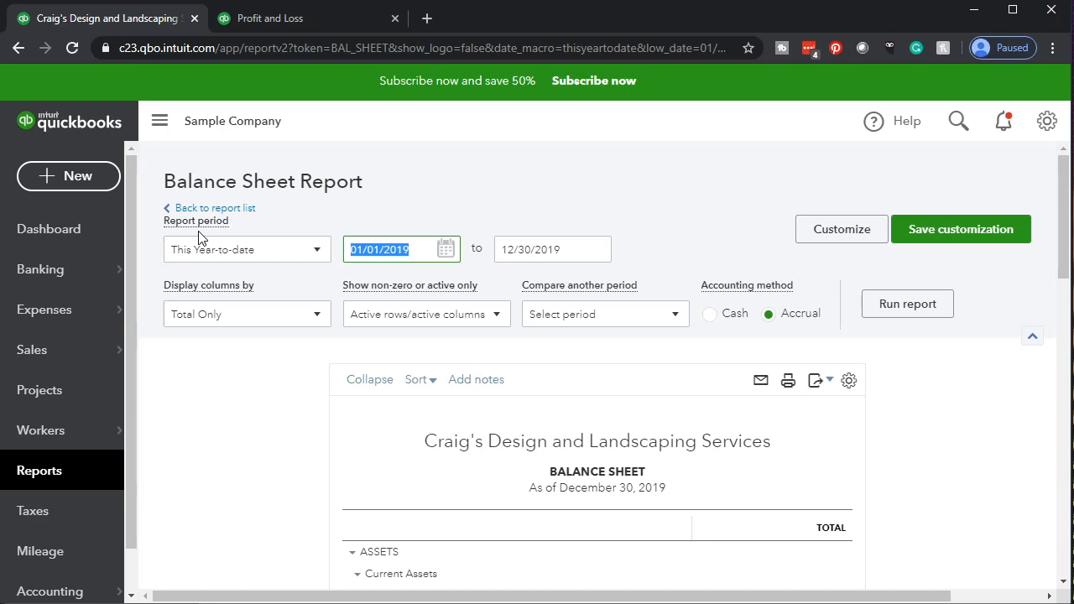
text(01/01/2020)
key(Tab)
text(12/31/2020)
key(Tab)
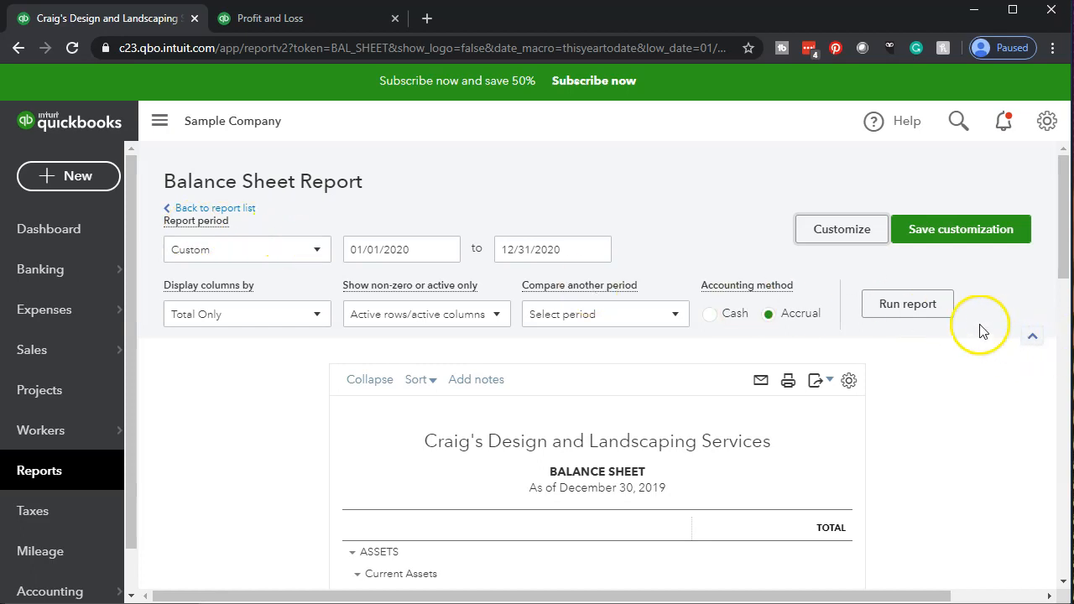
click(936, 317)
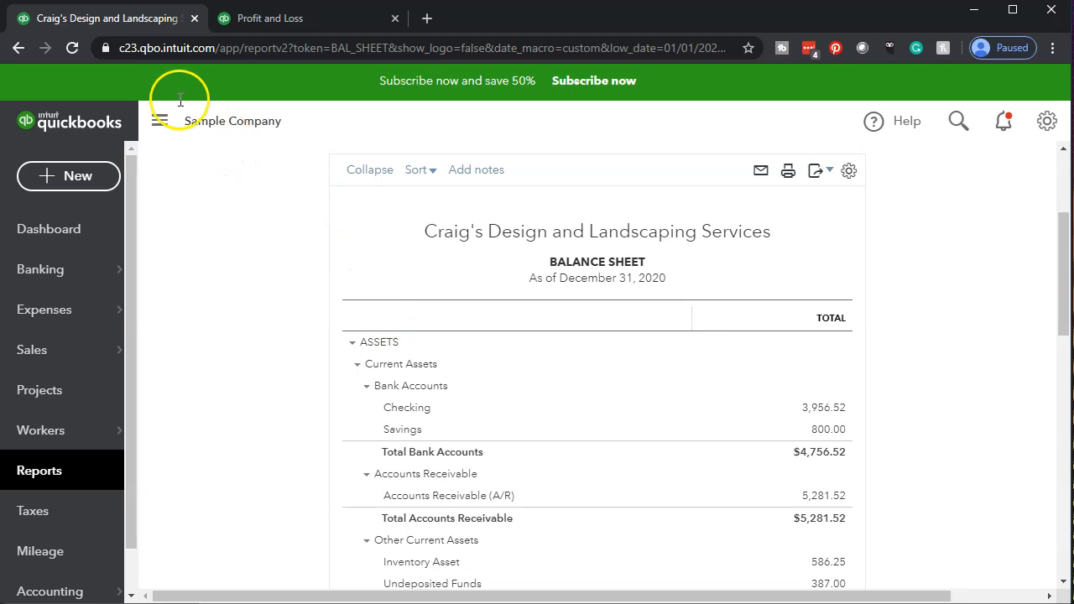
Duplicate the Balance Sheet report's browser tab and return to the original tab
right_click(134, 20)
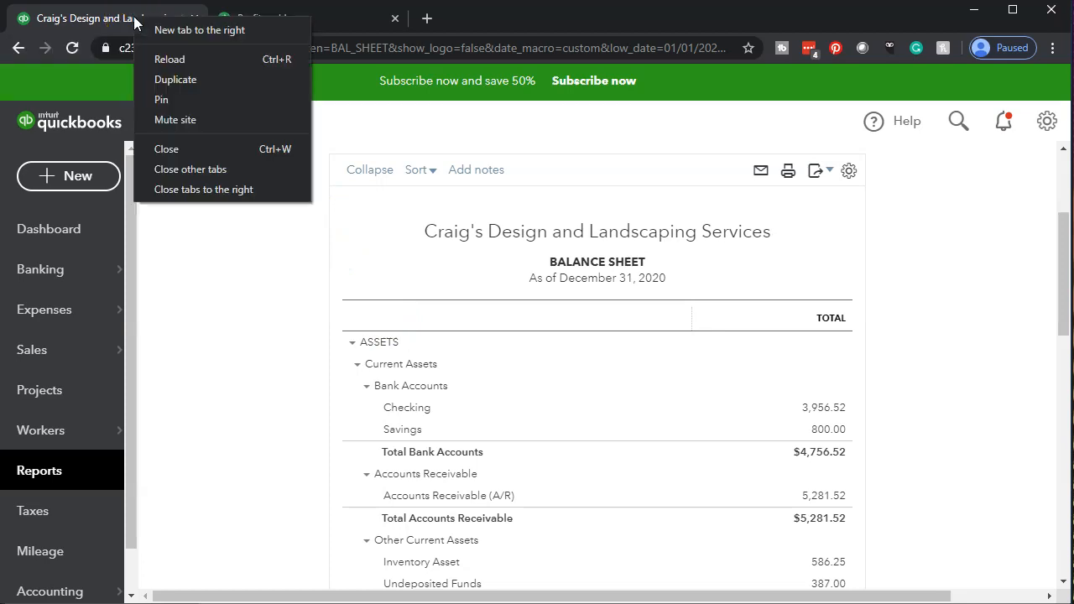
click(160, 79)
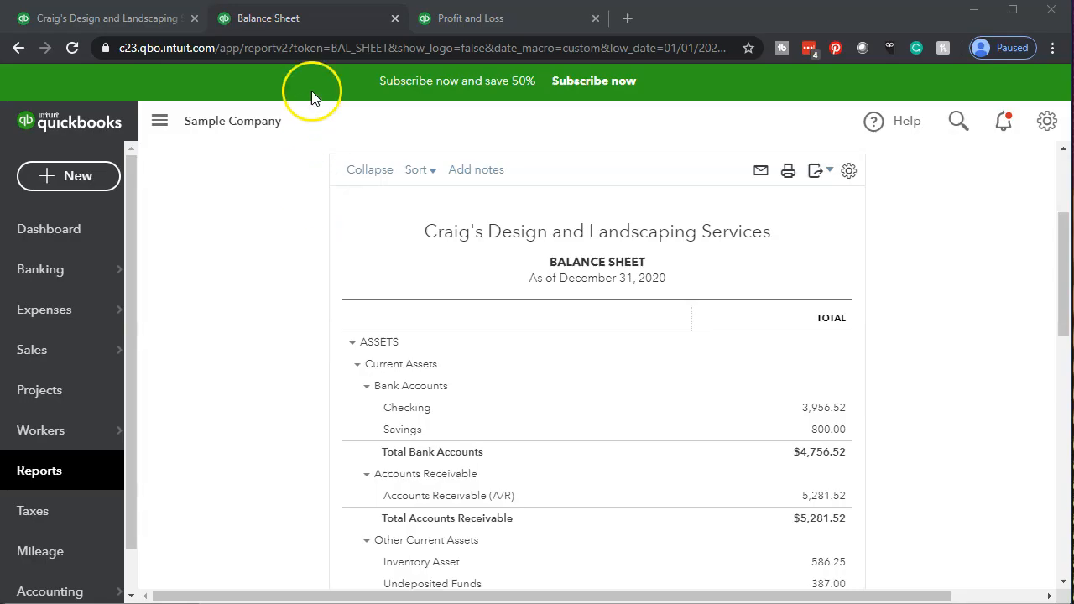
click(116, 29)
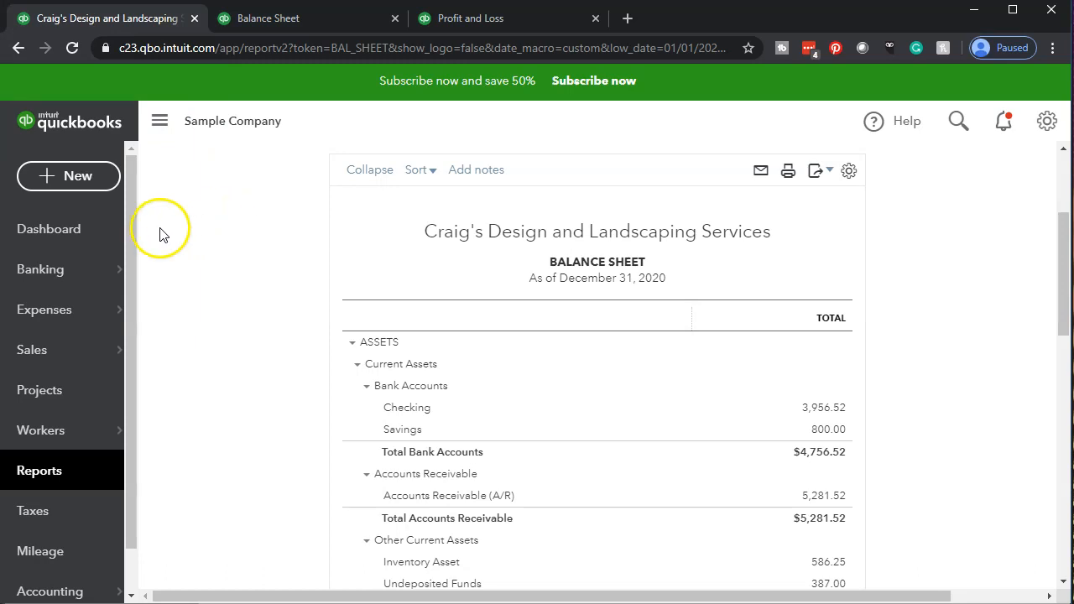
Return to the dashboard and start a new sales receipt for the customer Amy's Bird Sanctuary
click(87, 234)
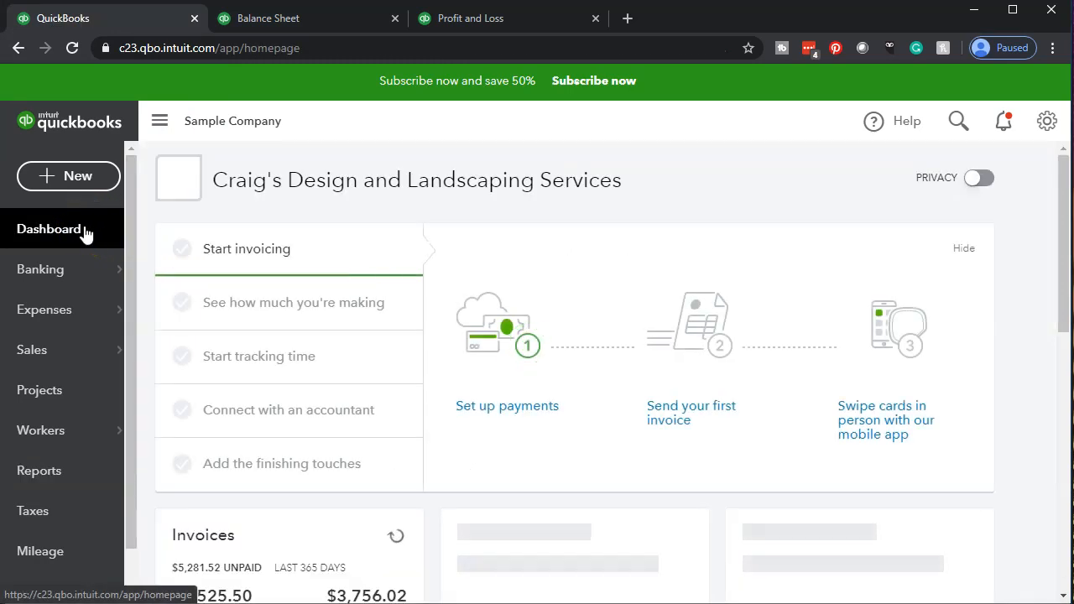
click(85, 183)
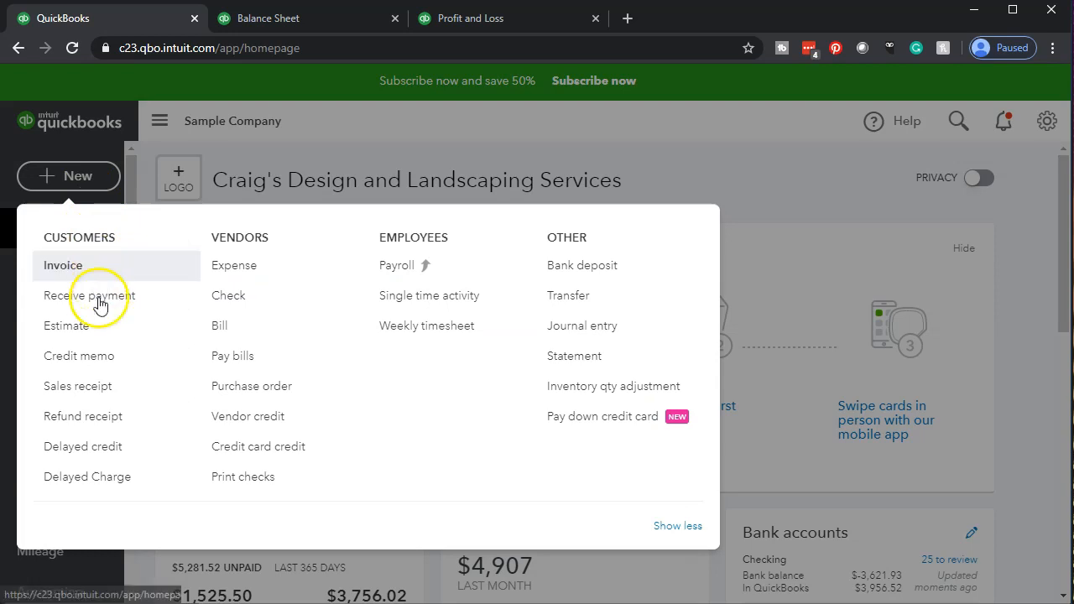
click(113, 398)
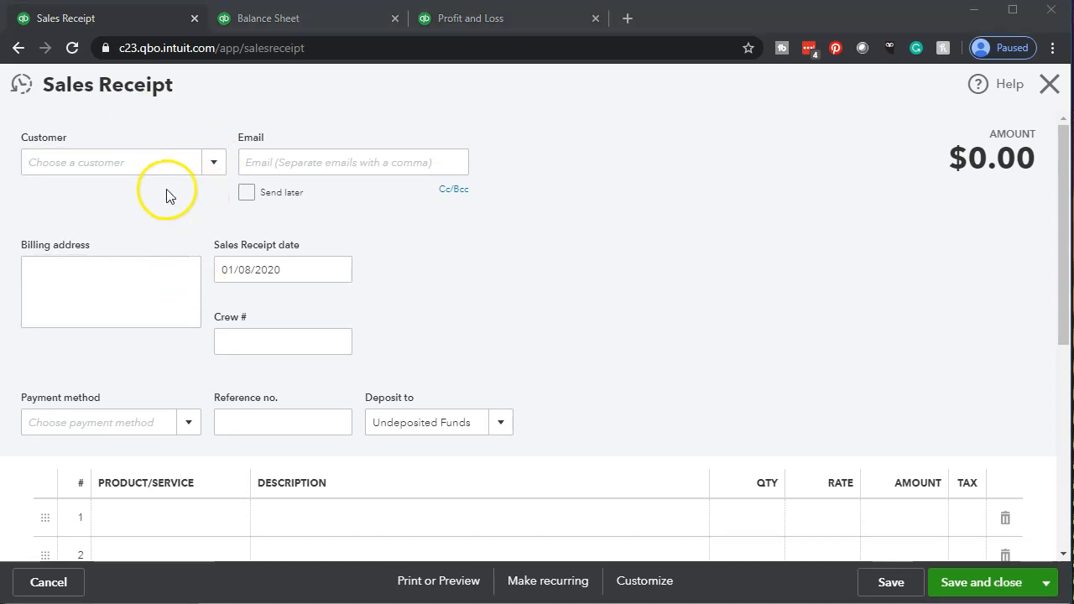
click(215, 164)
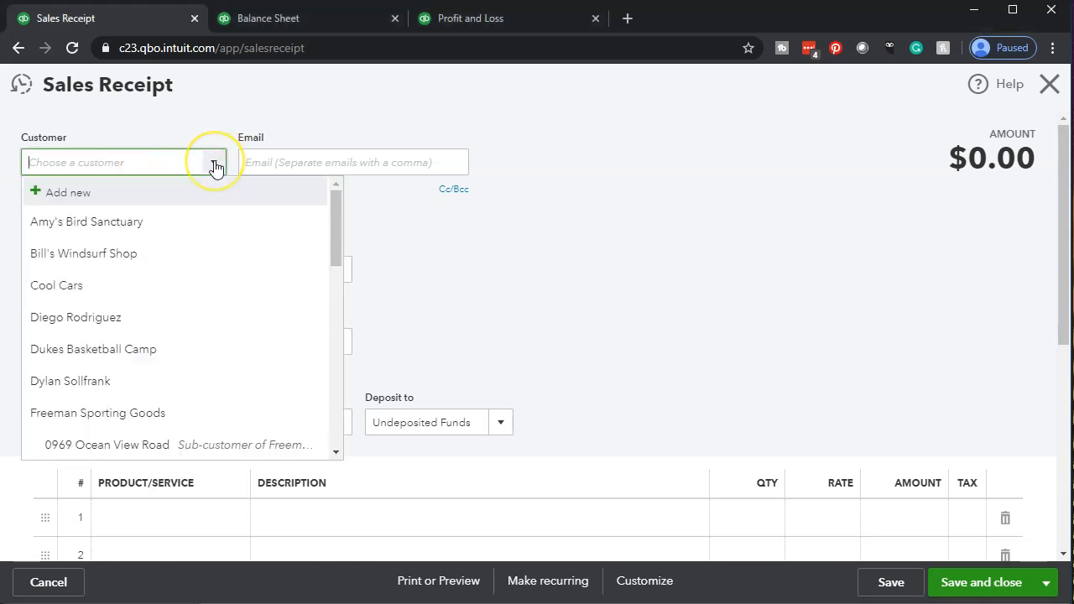
click(134, 221)
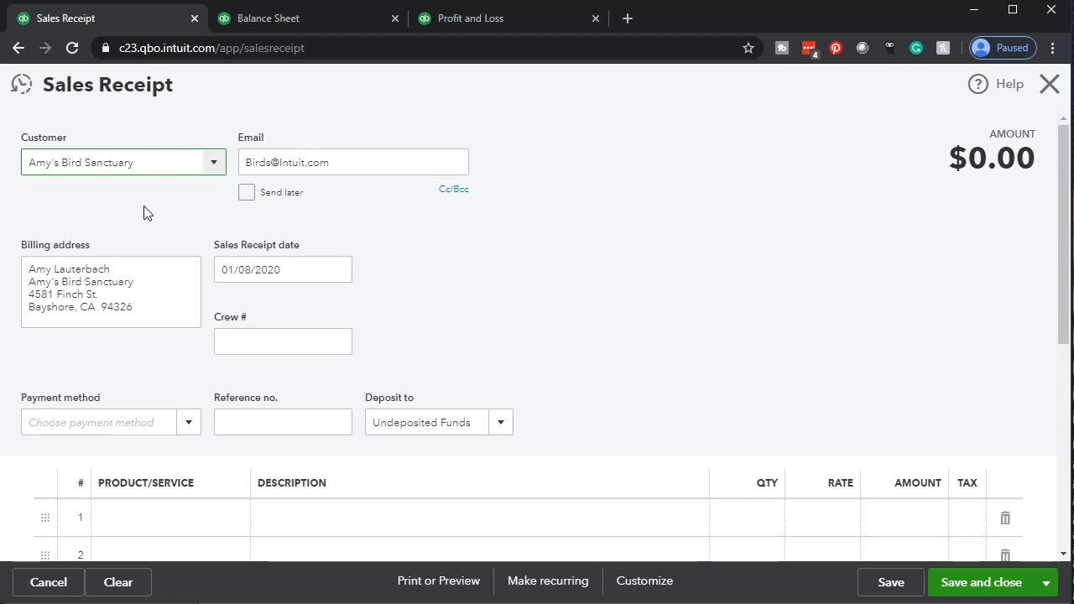
Set the sales receipt date to 01/12/2020
click(297, 276)
key(plus)
key(plus)
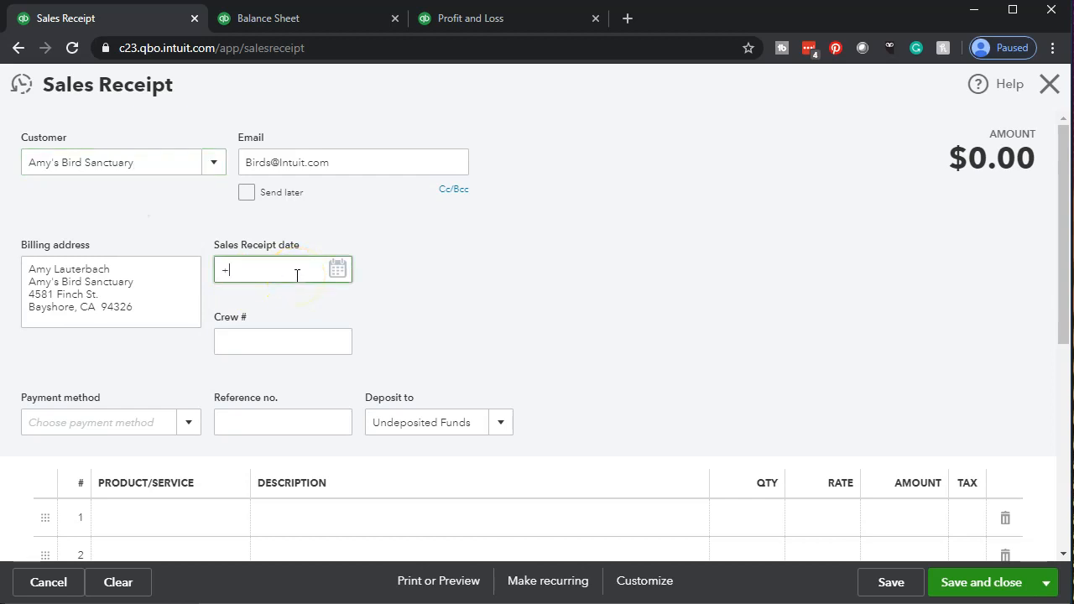
key(plus)
key(Tab)
key(Tab)
Choose Cash as the sales receipt's payment method
click(192, 428)
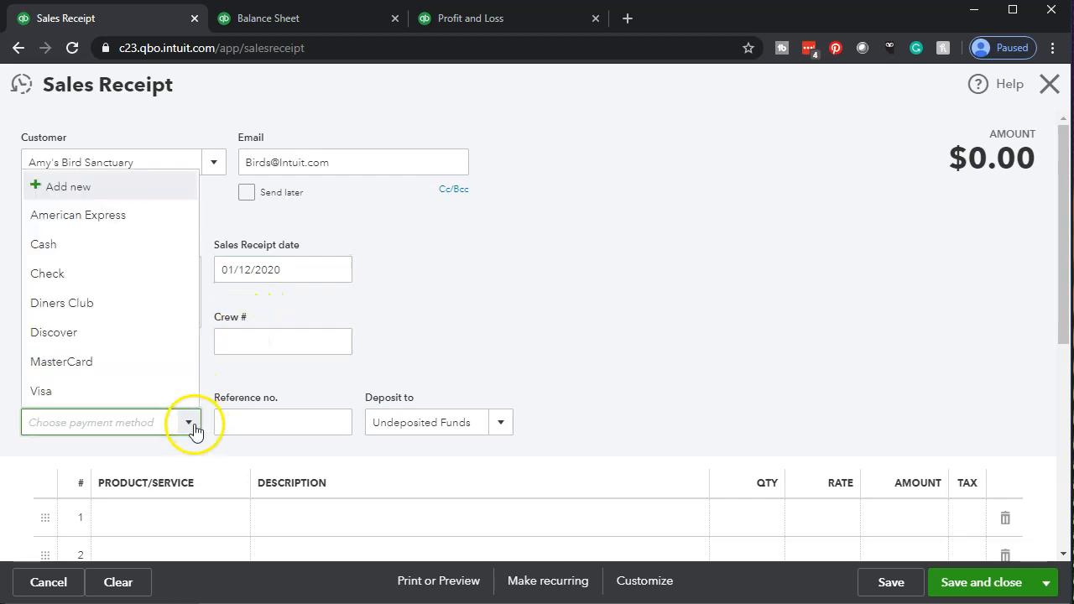
click(123, 255)
click(590, 352)
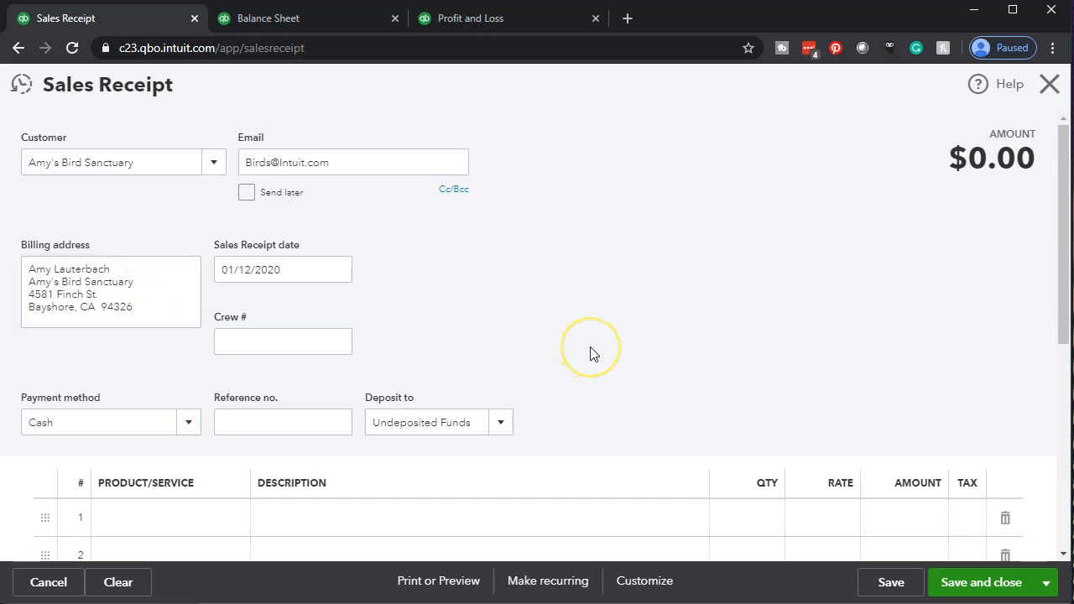
Add the Pump product (Fountain Pump, P461-17) to the first line of the sales receipt
scroll(590, 352, down, 1)
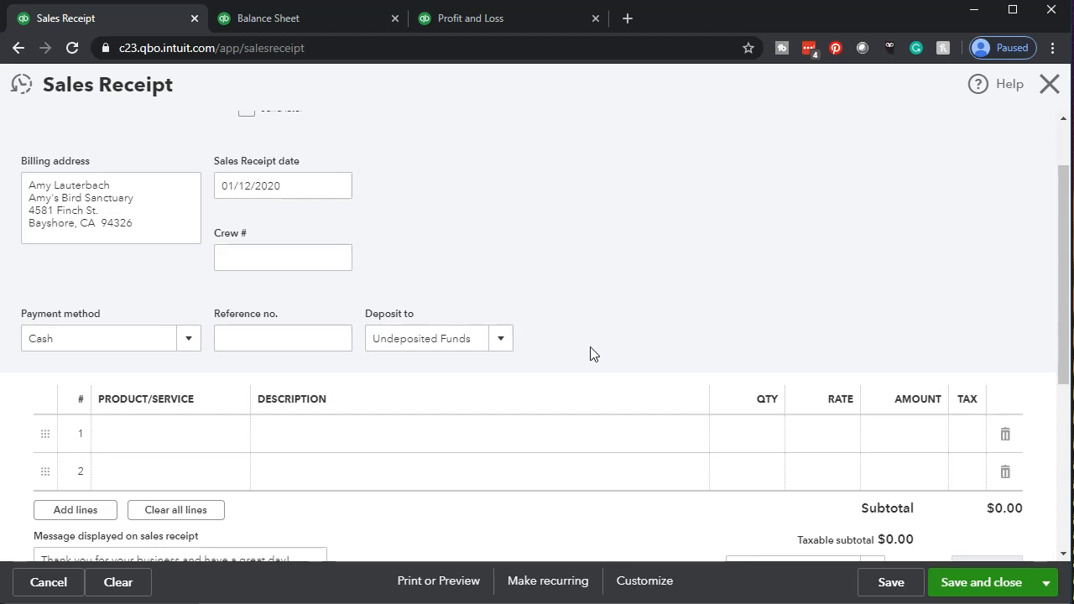
scroll(590, 353, down, 1)
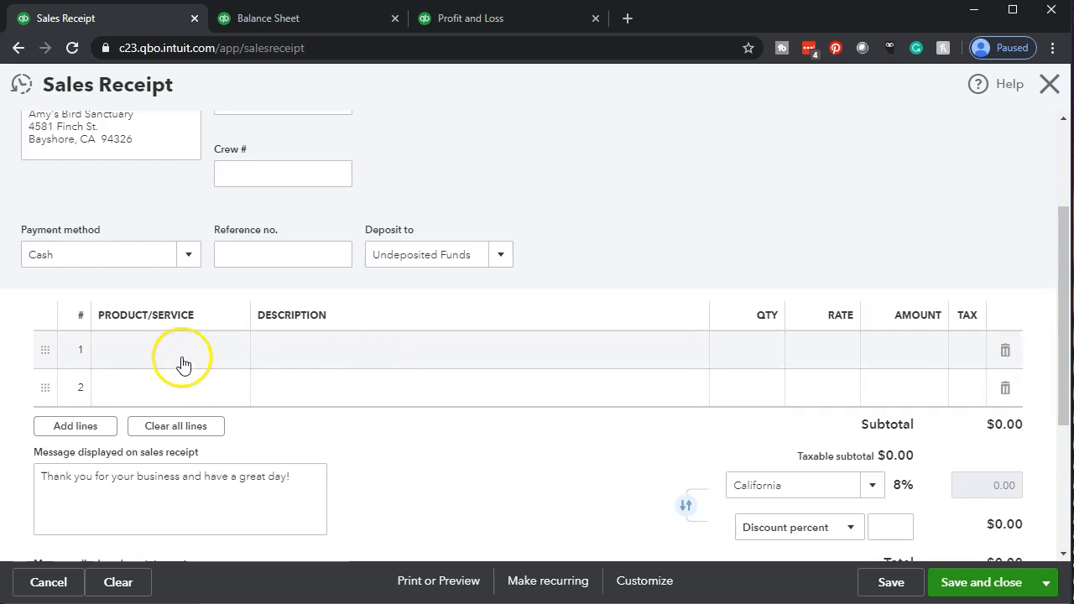
click(183, 364)
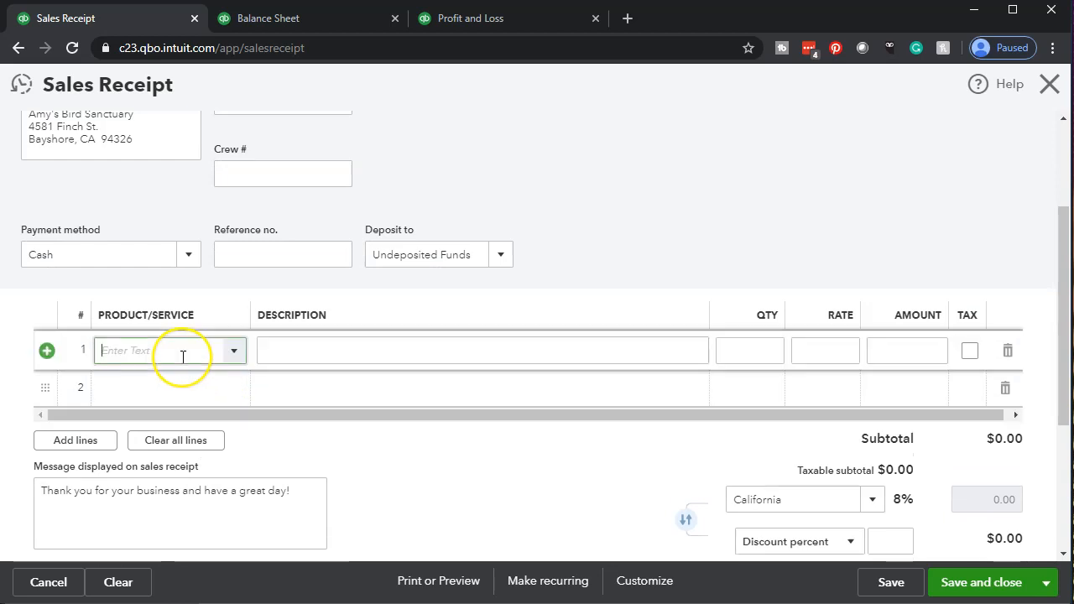
click(233, 353)
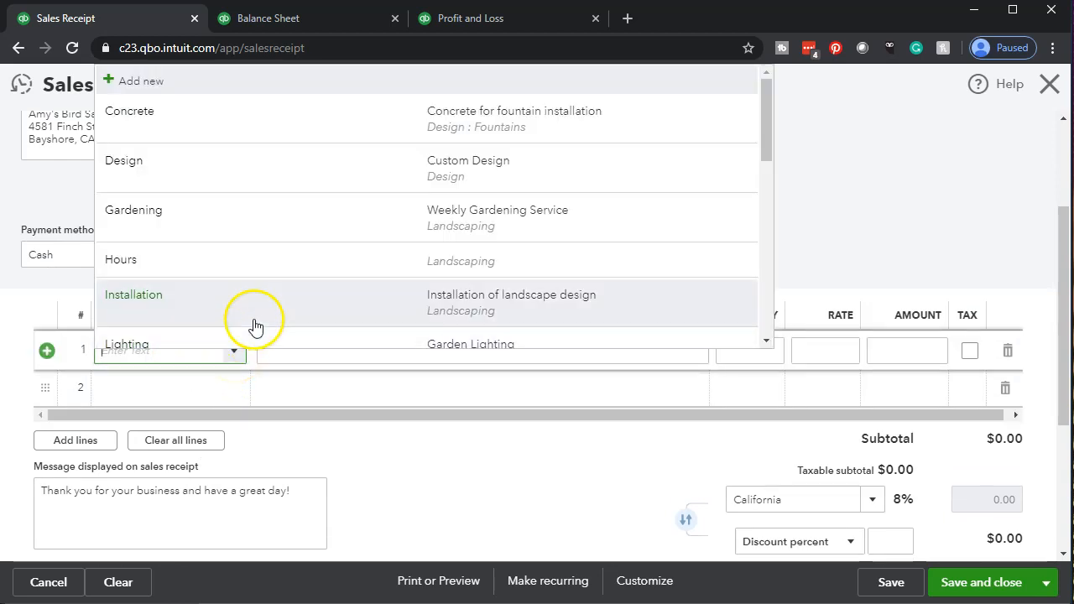
scroll(288, 297, down, 3)
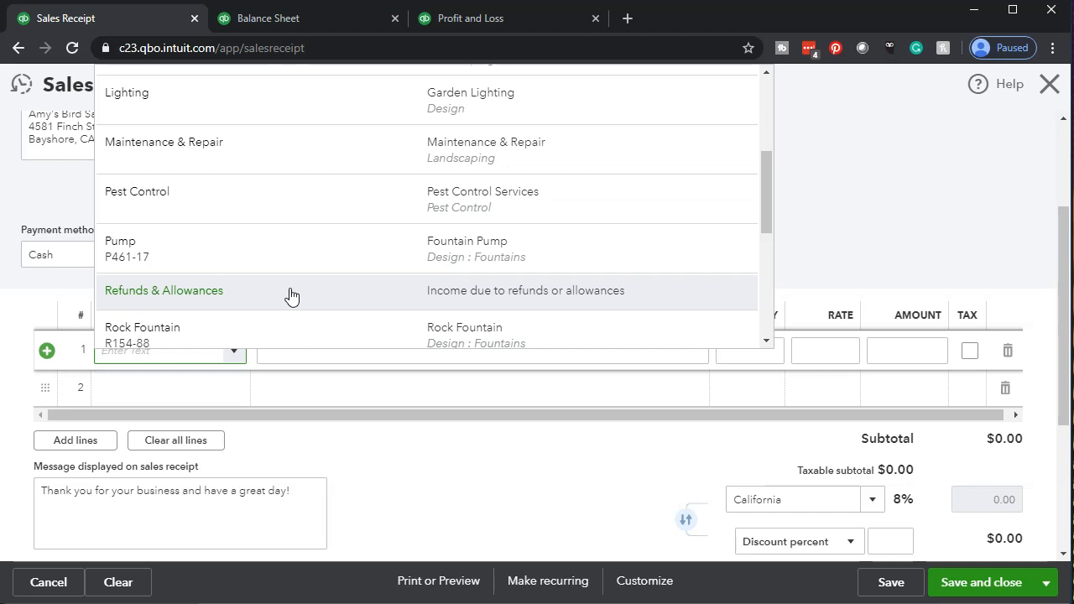
click(287, 252)
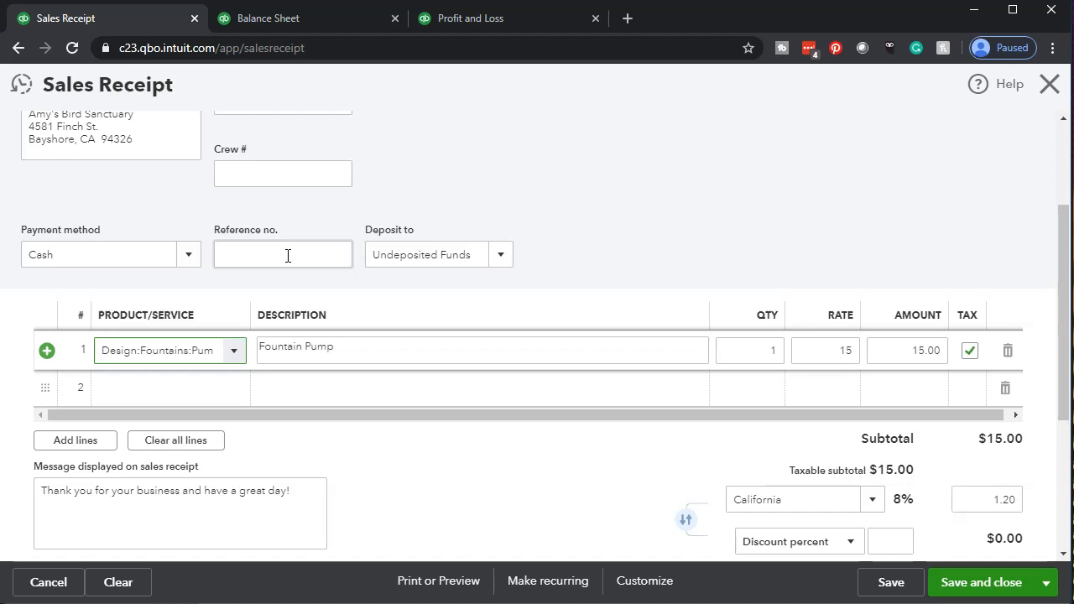
Set the fountain pump line's quantity to 2 and its rate to 1000
key(Tab)
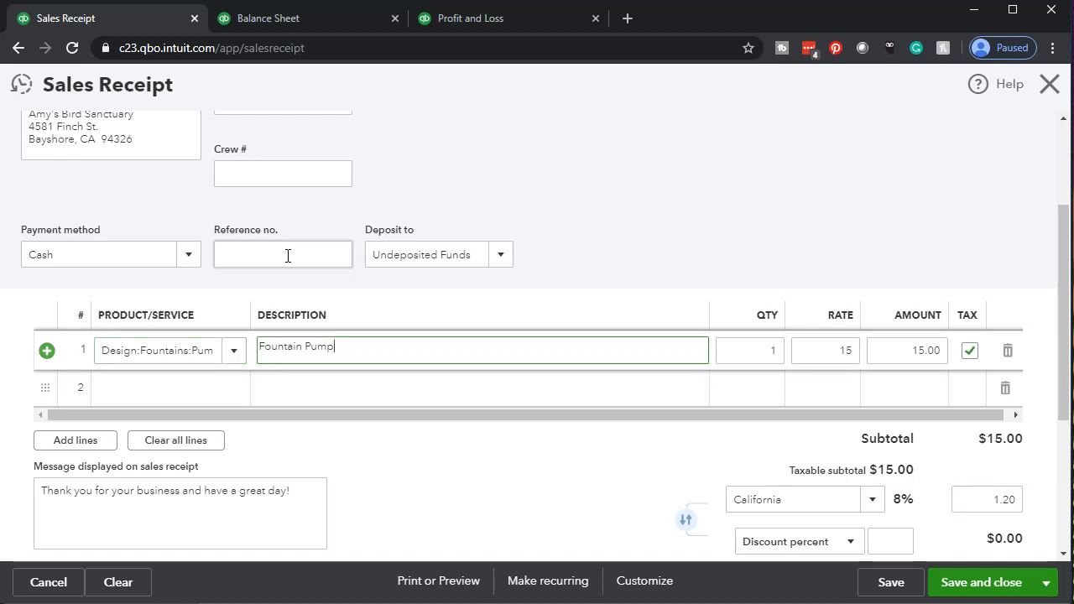
key(Tab)
text(2)
key(Tab)
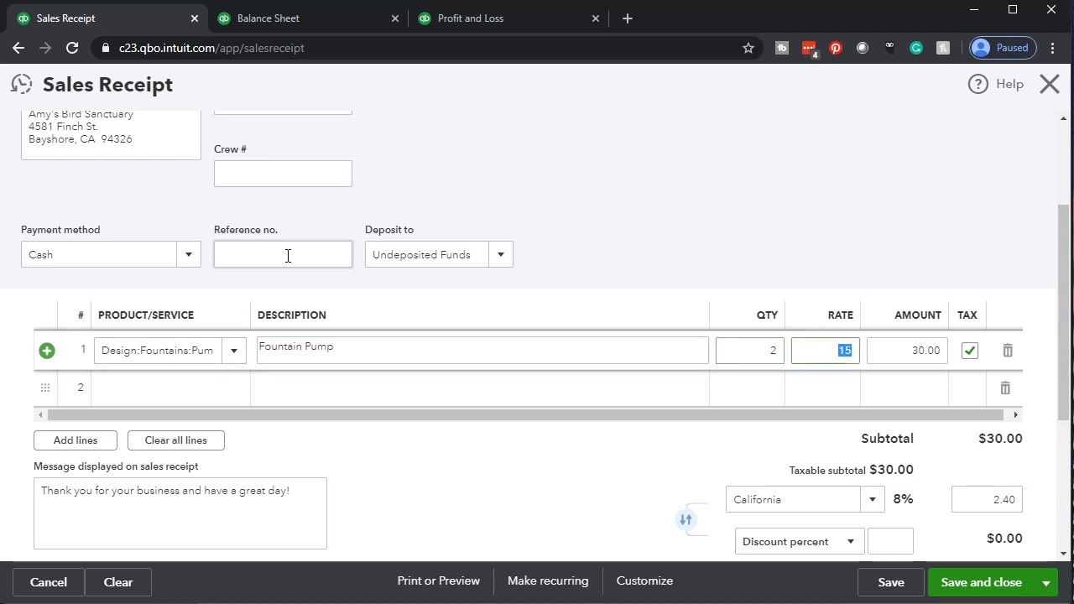
text(1000)
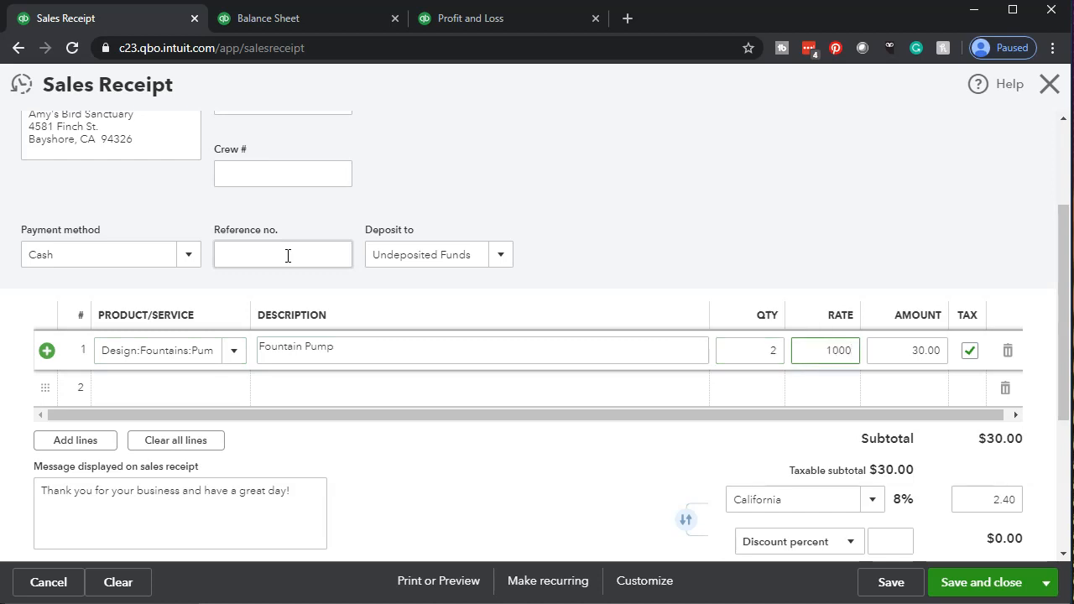
Check the sales receipt's fountain pump amount, California sales tax, total and deposit account, and save and close the receipt
key(Tab)
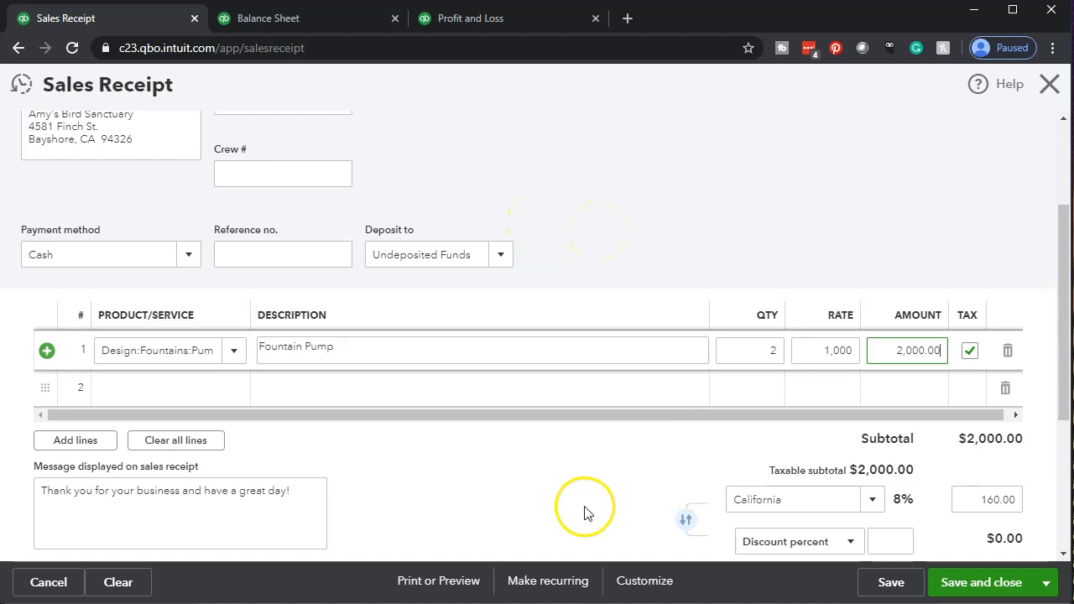
scroll(592, 501, down, 1)
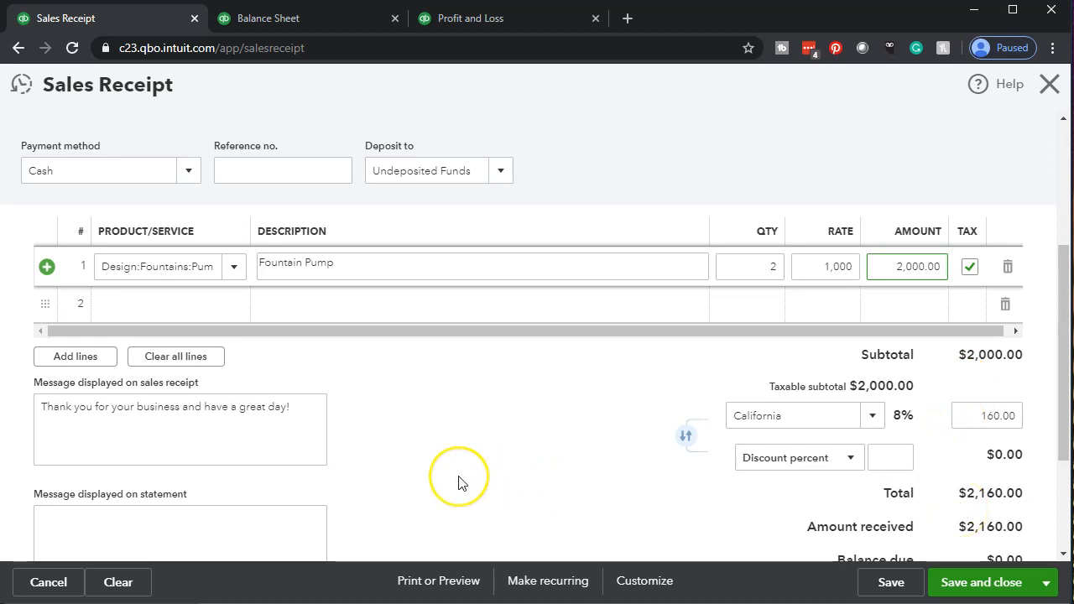
scroll(461, 480, up, 3)
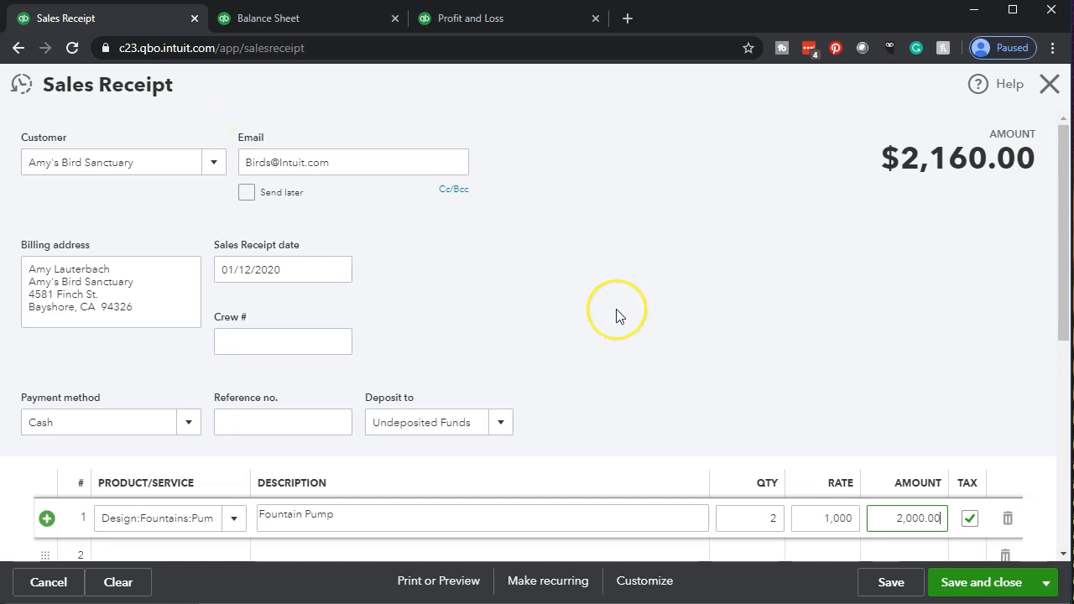
scroll(616, 314, down, 4)
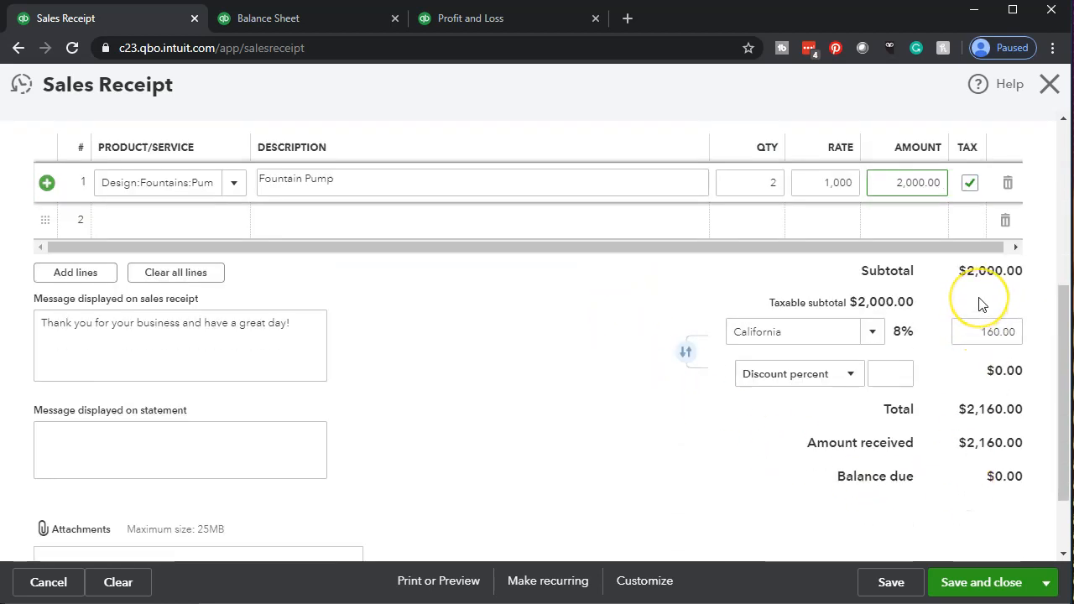
click(980, 467)
scroll(548, 442, up, 1)
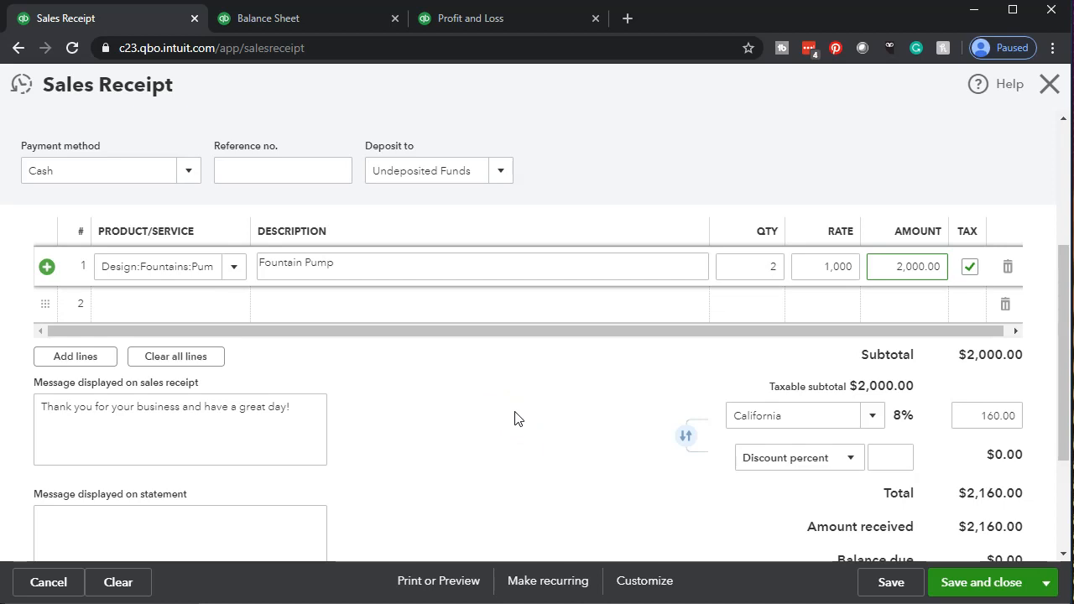
scroll(515, 418, up, 3)
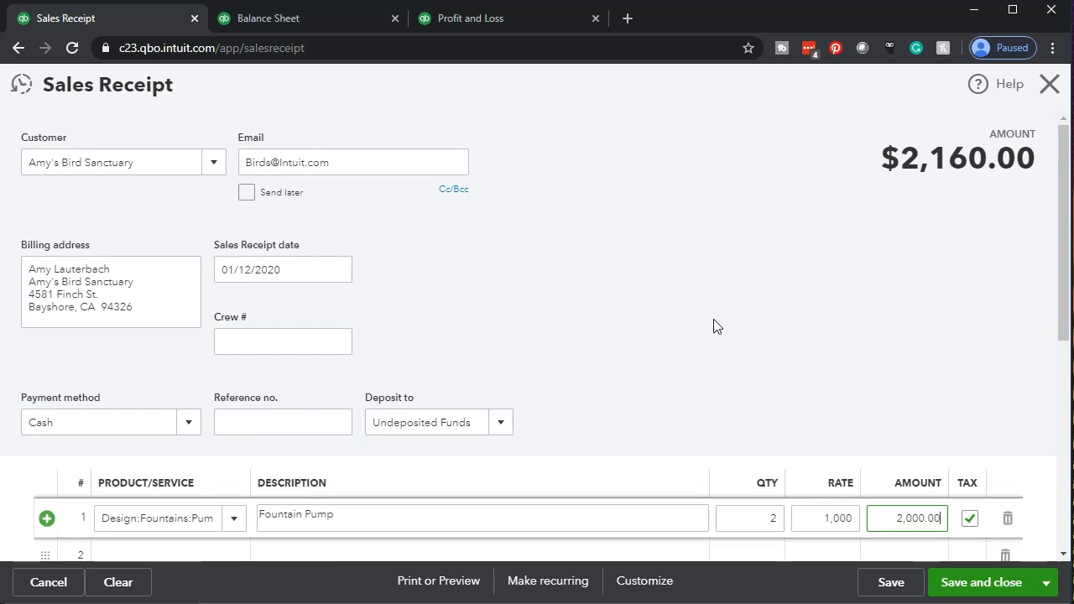
scroll(713, 325, down, 1)
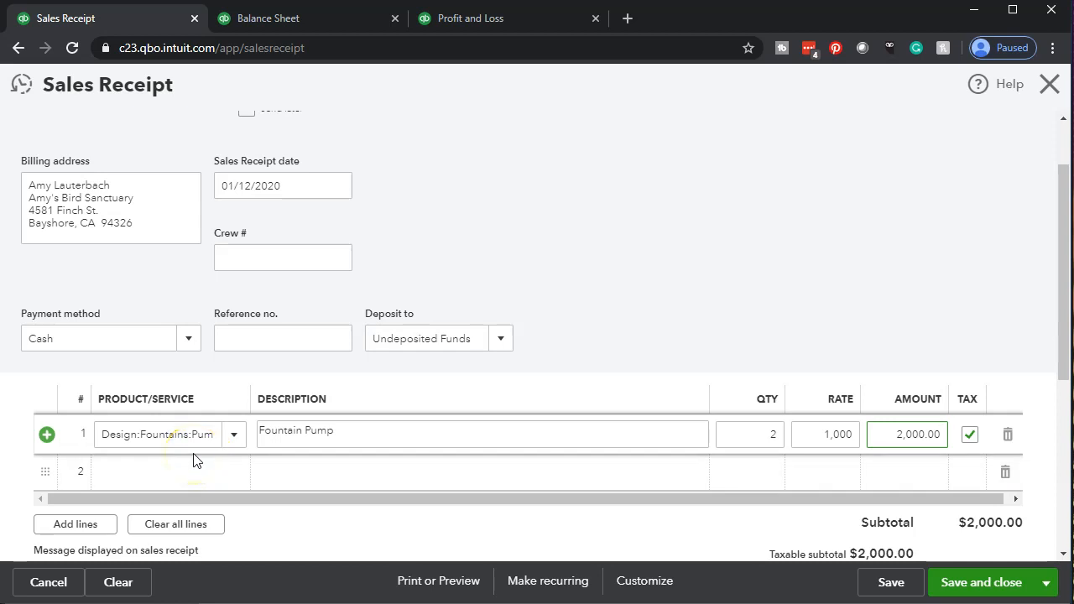
scroll(191, 460, down, 2)
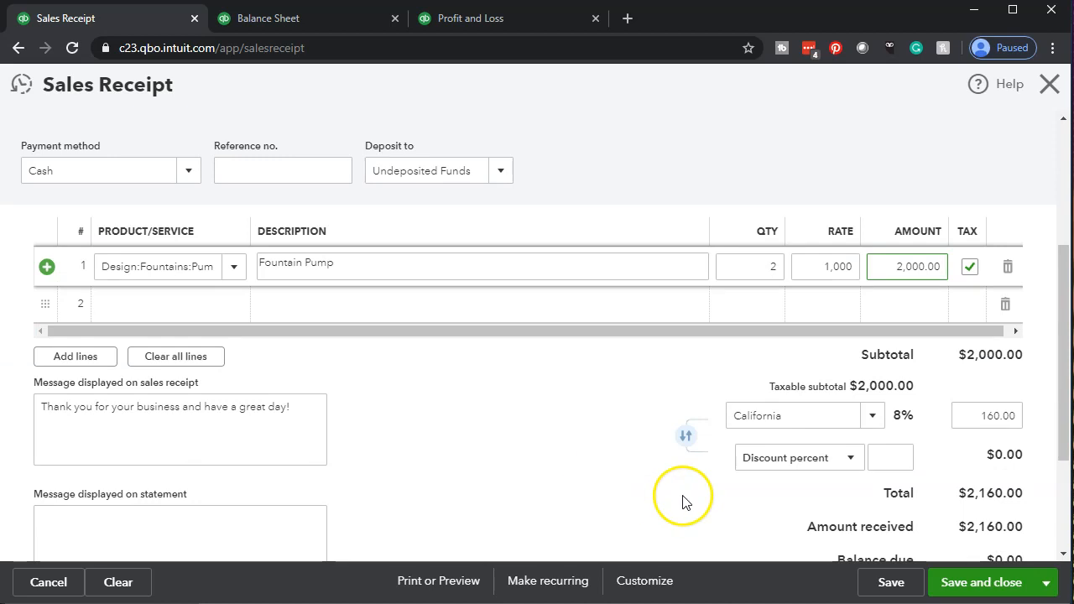
scroll(792, 510, down, 1)
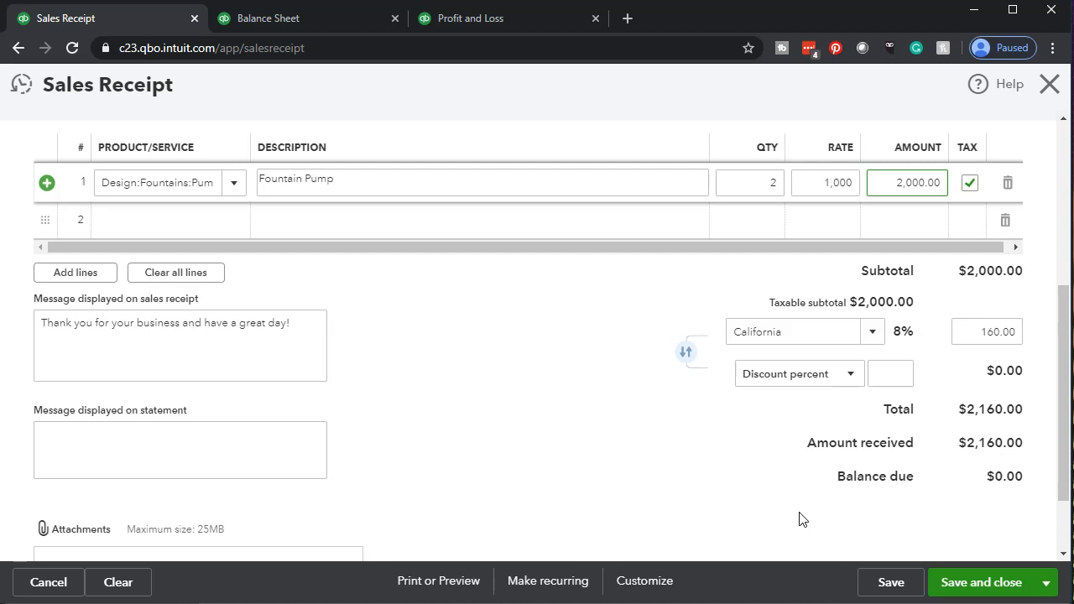
scroll(641, 509, up, 2)
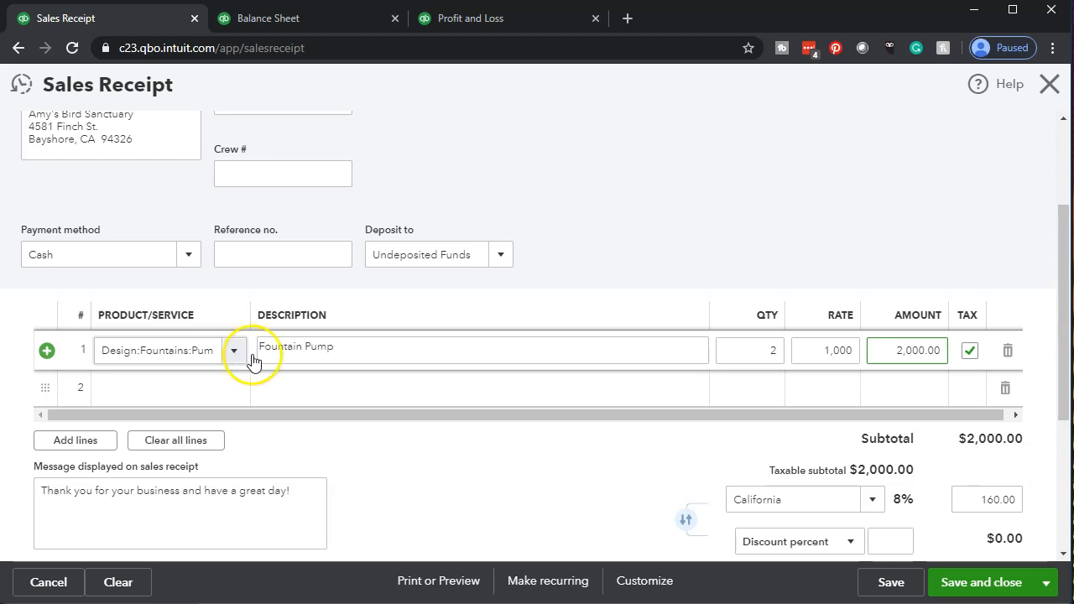
click(1011, 588)
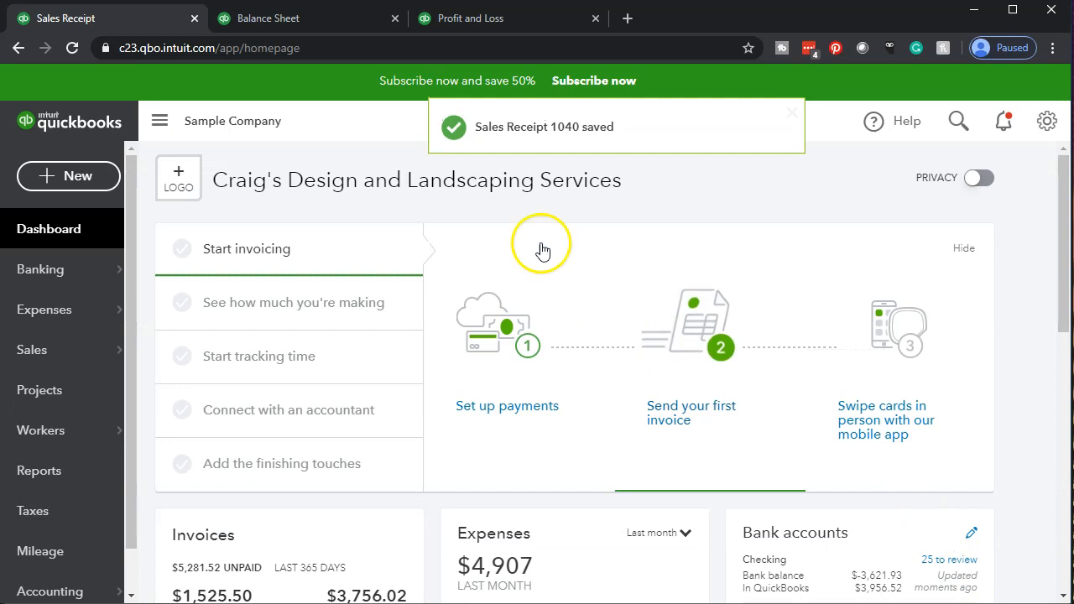
Switch to the Balance Sheet report and open the transaction detail behind the Undeposited Funds balance
click(322, 23)
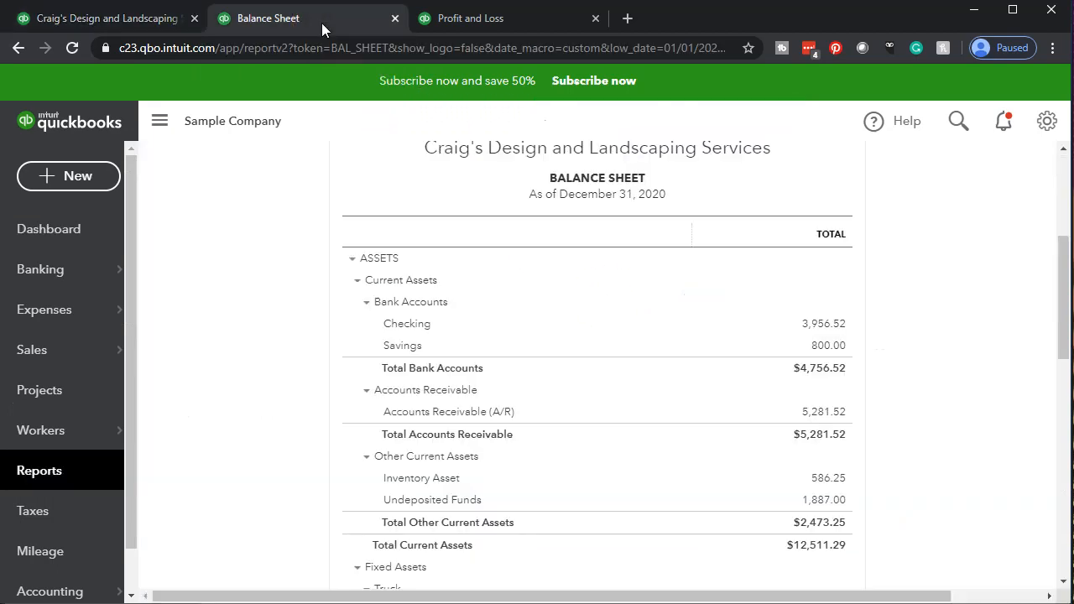
key(ctrl+plus)
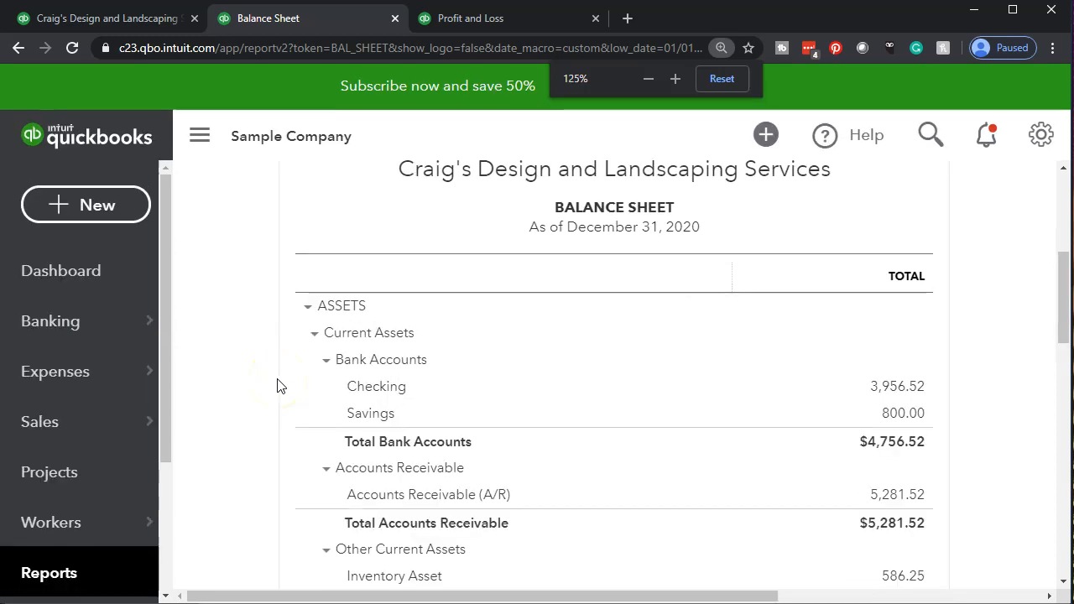
scroll(277, 386, down, 3)
scroll(277, 386, up, 4)
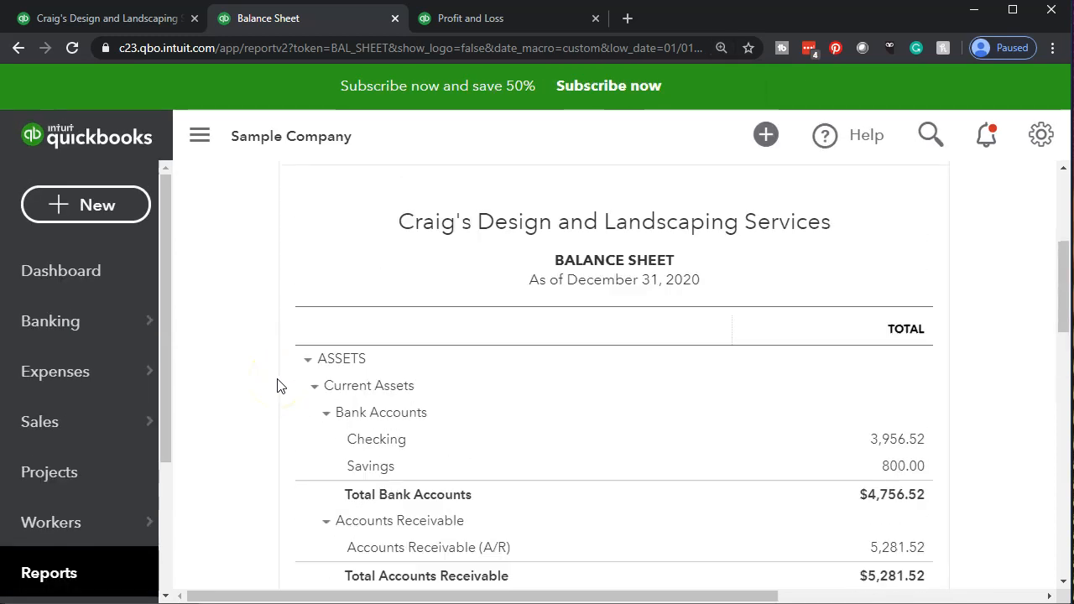
scroll(277, 386, down, 1)
scroll(279, 386, down, 1)
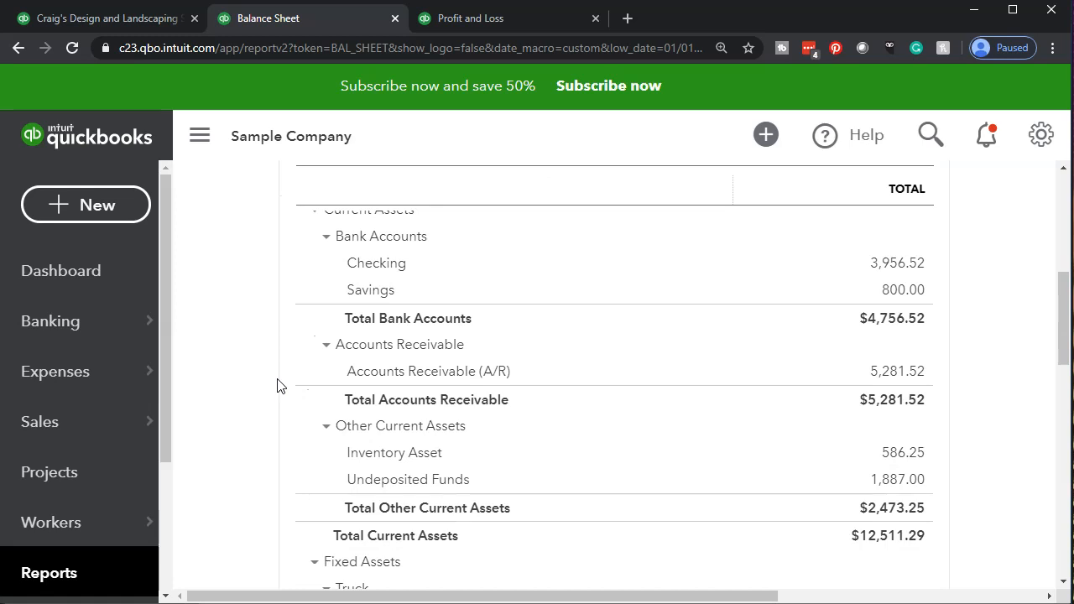
scroll(277, 387, down, 1)
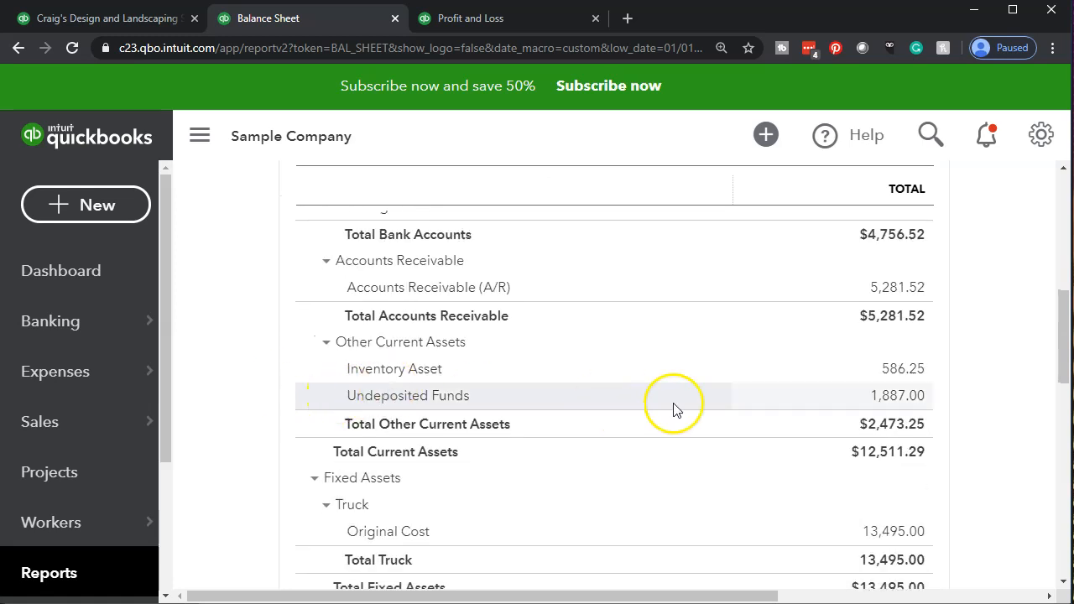
click(881, 402)
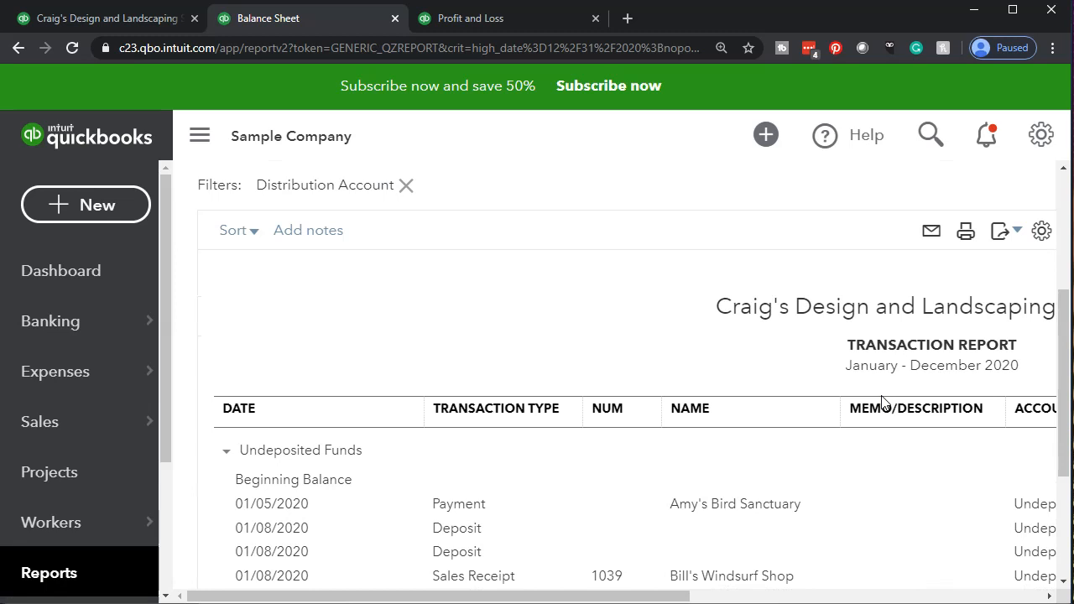
Open the 01/12/2020 sales receipt from the Undeposited Funds transaction report and examine its line item, sales tax and totals
scroll(881, 402, down, 2)
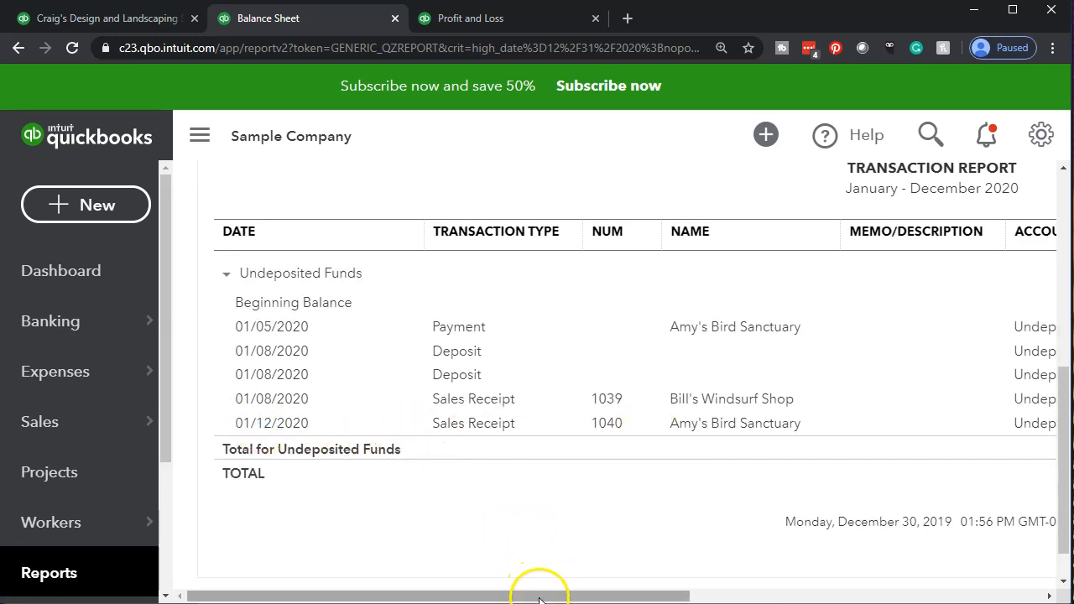
drag(538, 597, 856, 578)
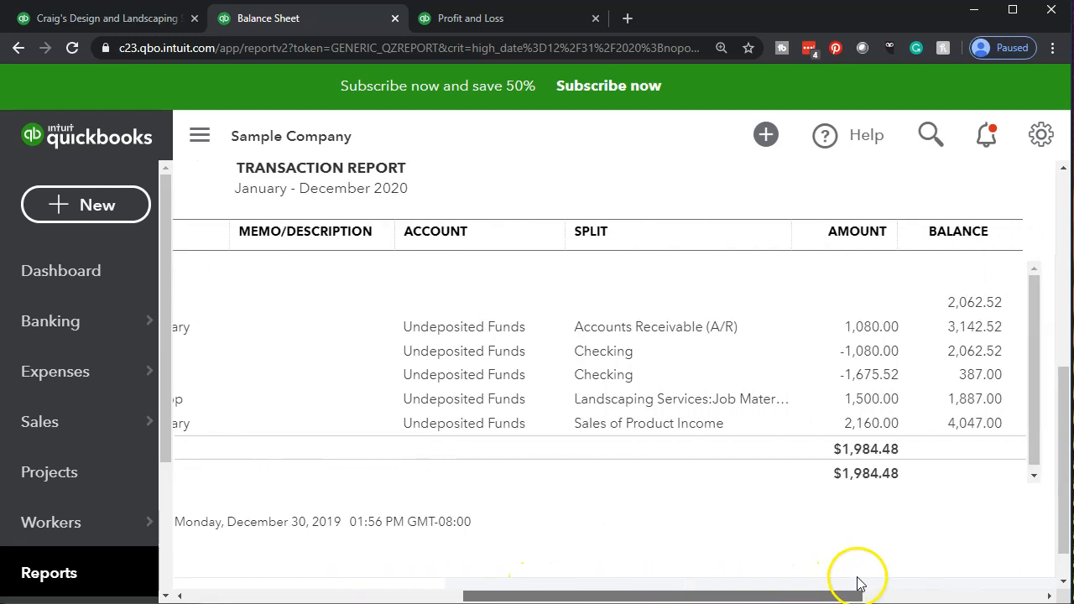
click(864, 433)
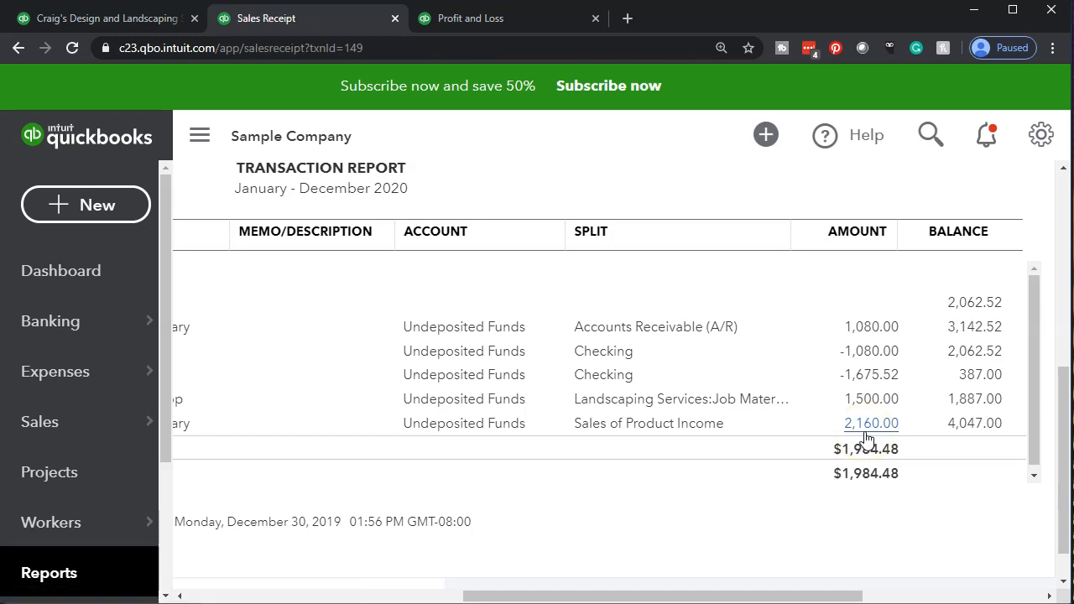
scroll(850, 361, down, 3)
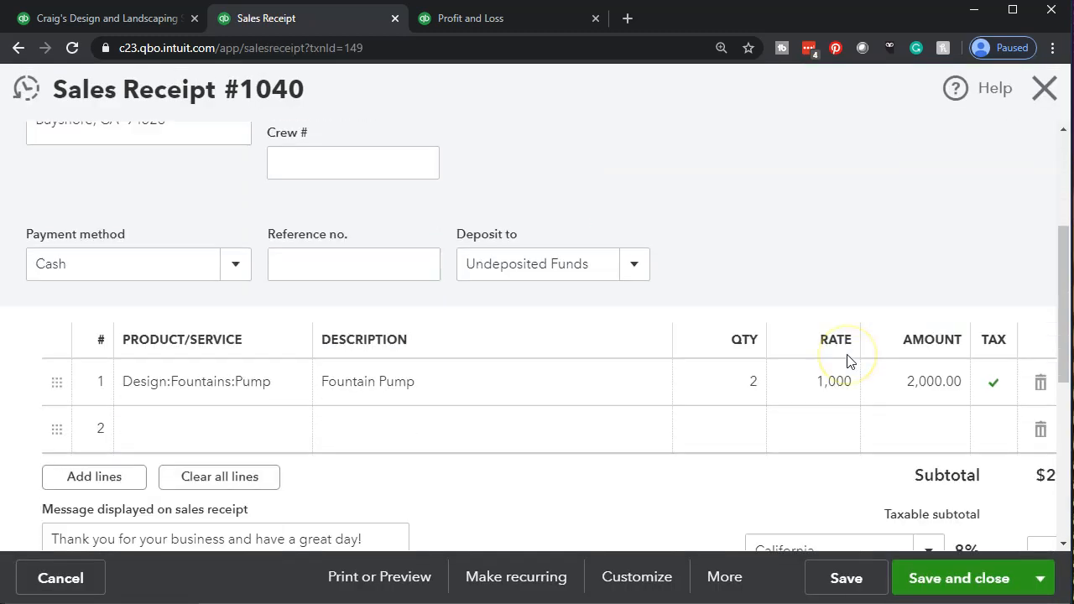
scroll(847, 361, down, 4)
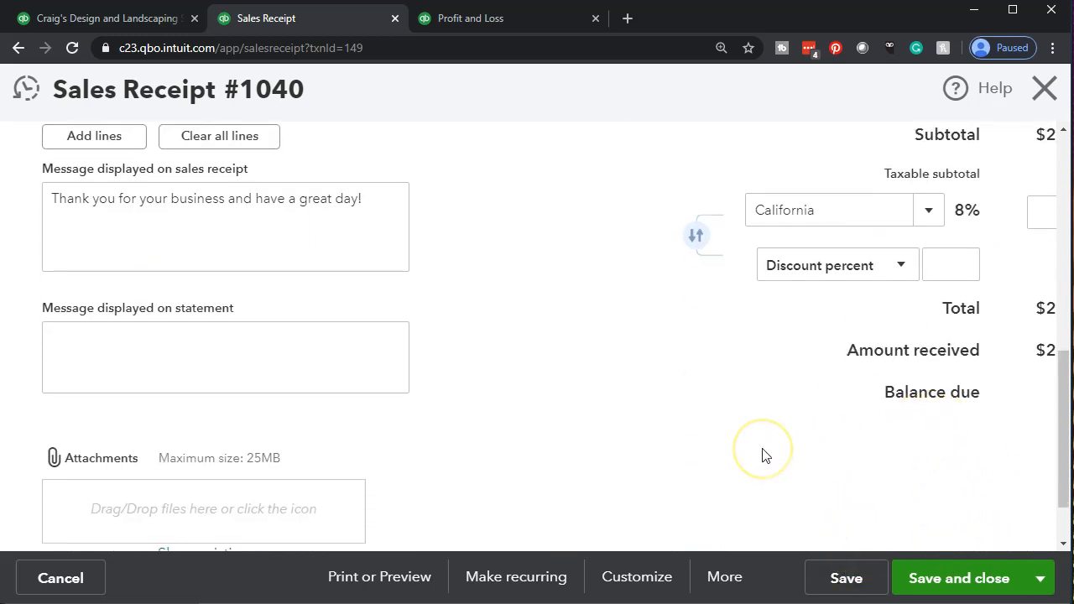
key(ctrl+minus)
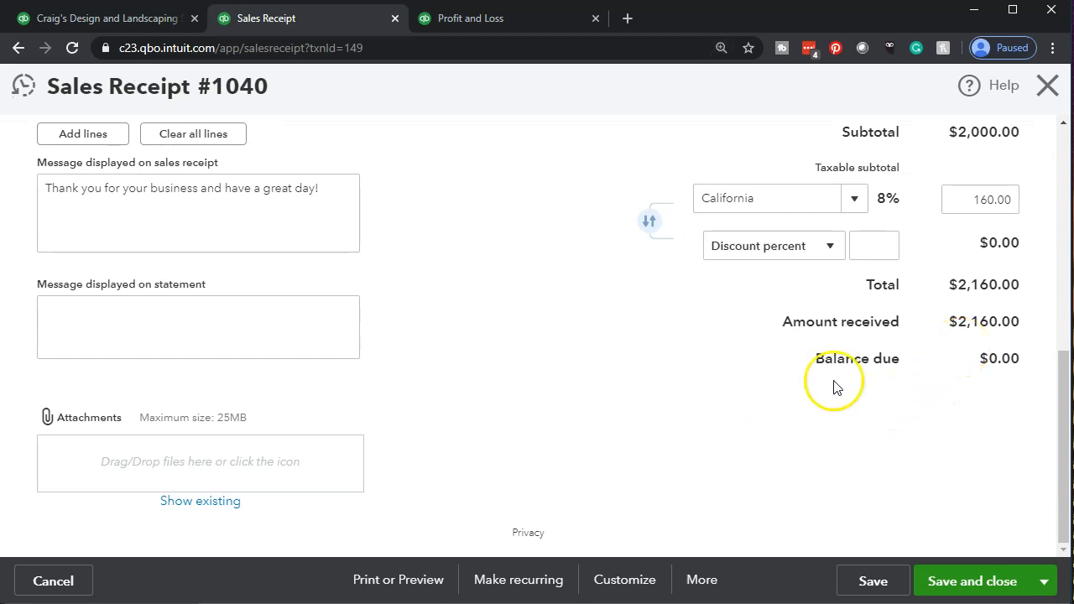
Close the sales receipt and return from the Undeposited Funds transaction report to the Balance Sheet summary
click(1041, 98)
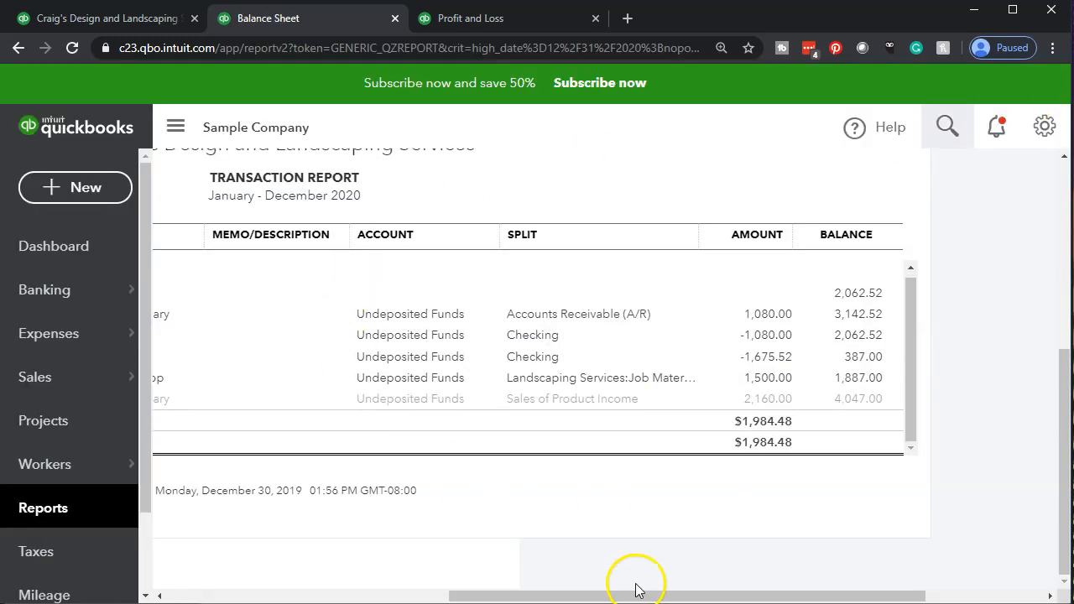
drag(635, 587, 269, 594)
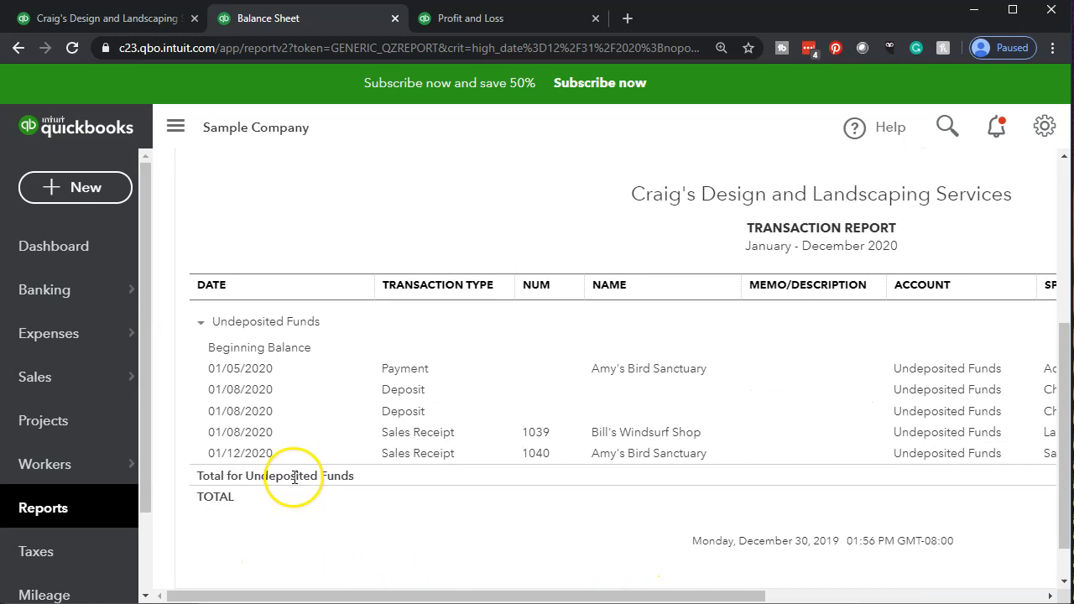
scroll(277, 420, up, 4)
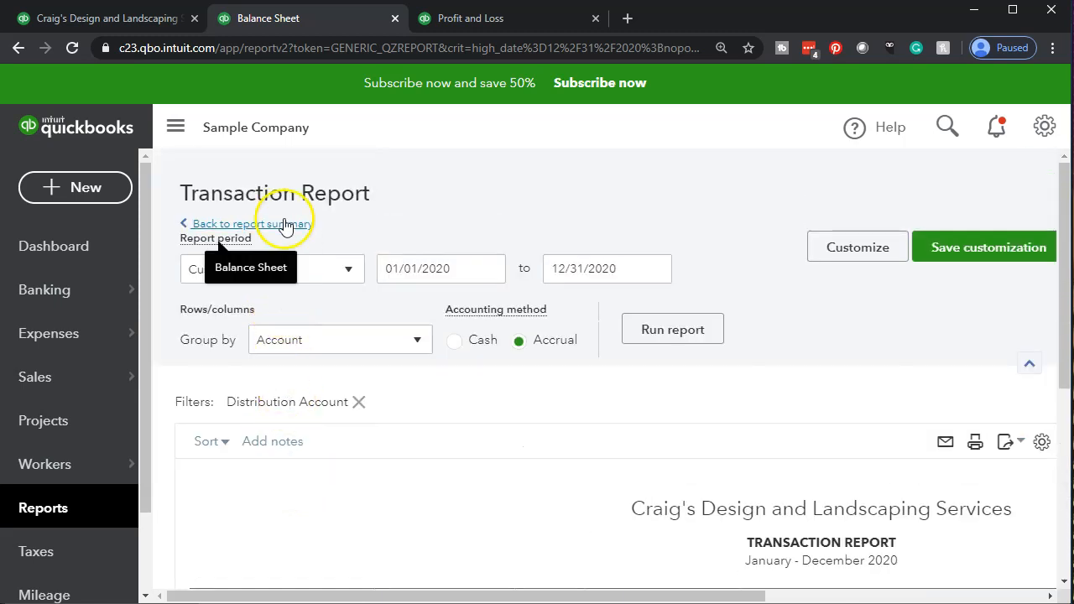
click(280, 222)
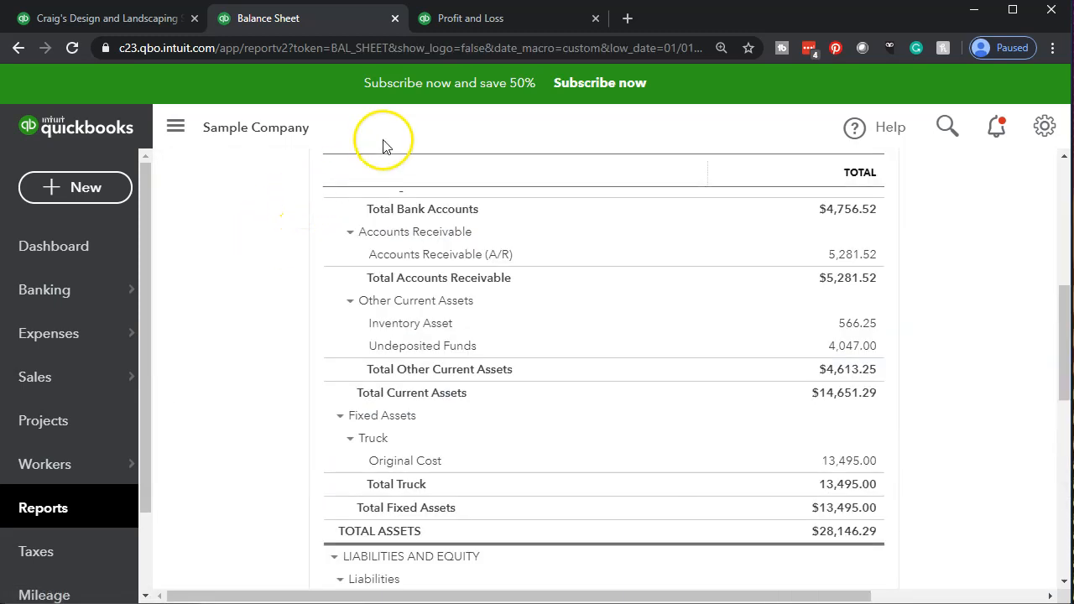
Refresh the Profit and Loss report and open the transaction detail behind Sales of Product Income
click(465, 18)
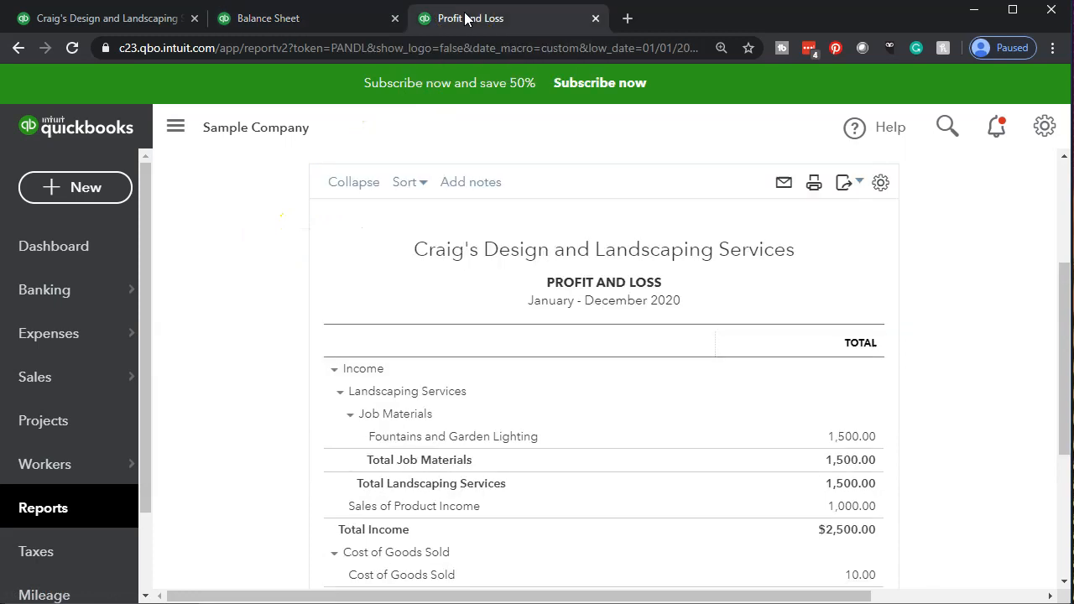
scroll(291, 360, down, 1)
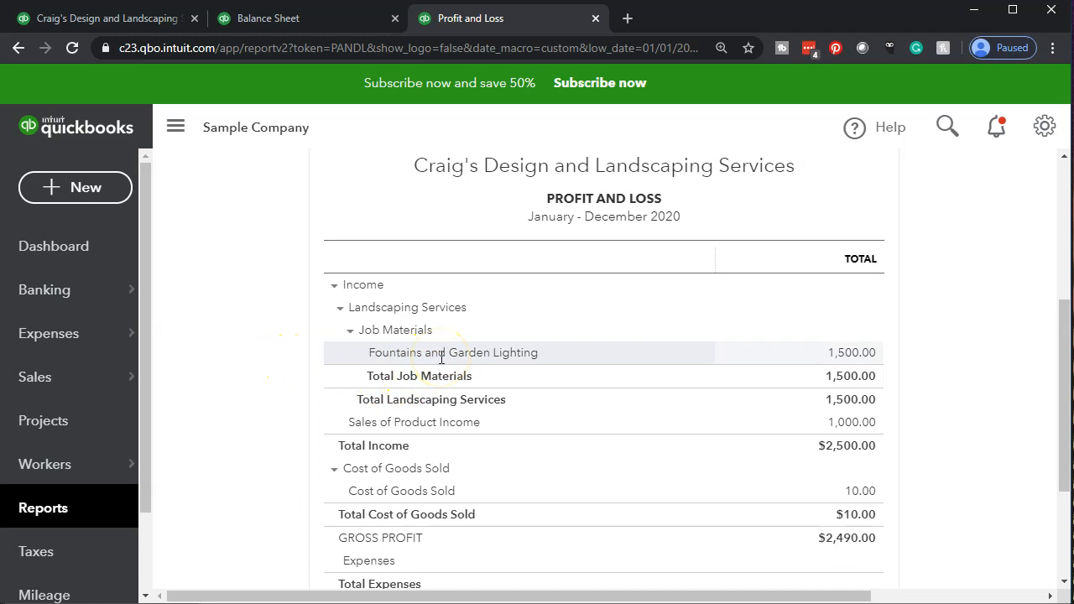
scroll(243, 407, down, 2)
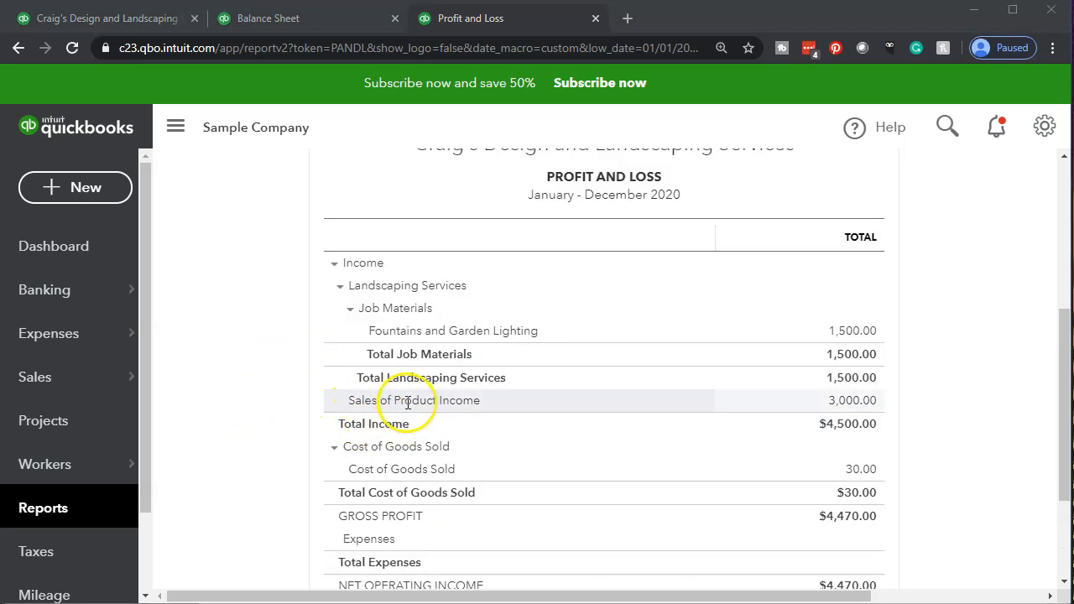
click(853, 401)
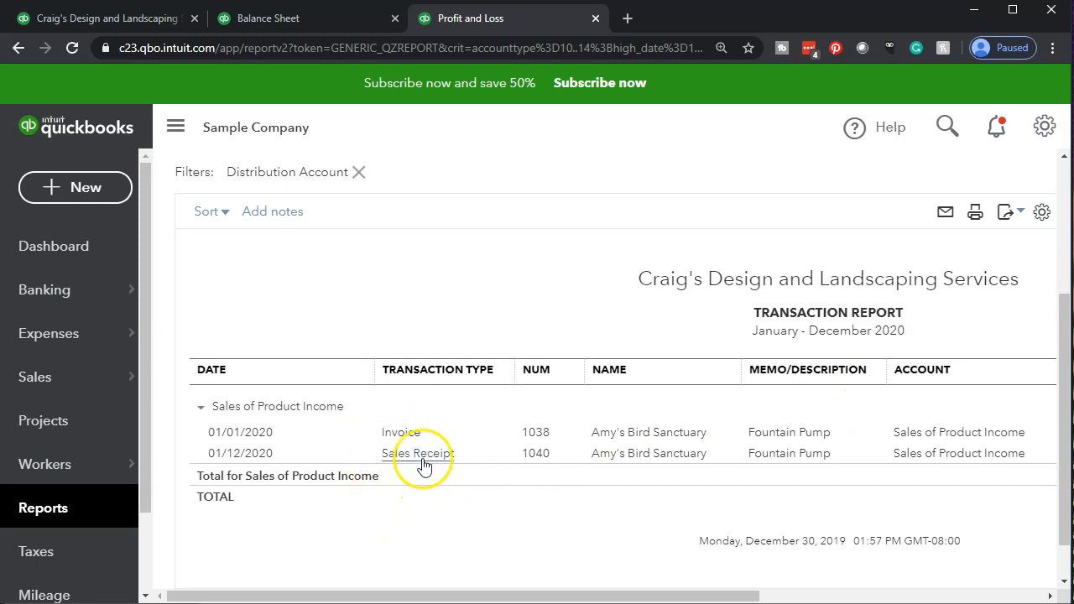
Open the 01/12/2020 sales receipt from the Sales of Product Income detail, examine its amounts, and return to the transaction report
drag(463, 596, 728, 594)
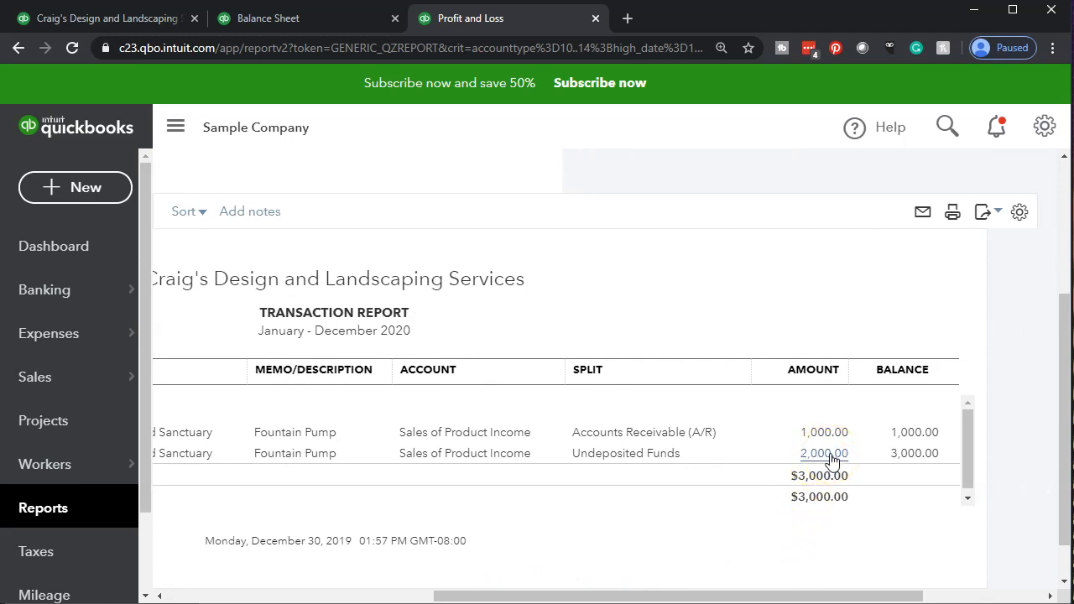
click(830, 454)
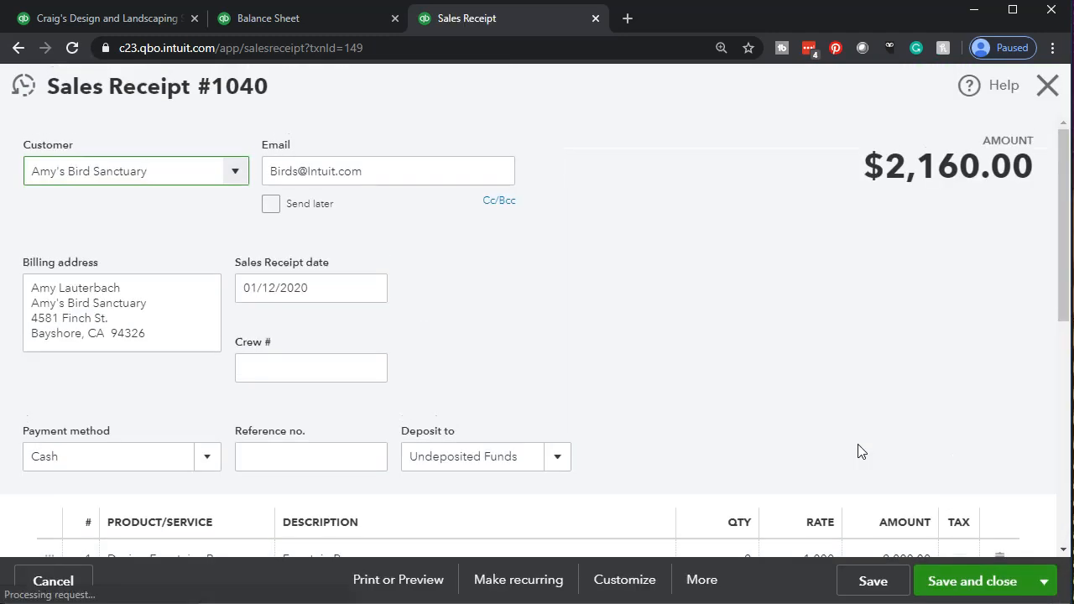
scroll(858, 453, down, 3)
scroll(858, 450, down, 1)
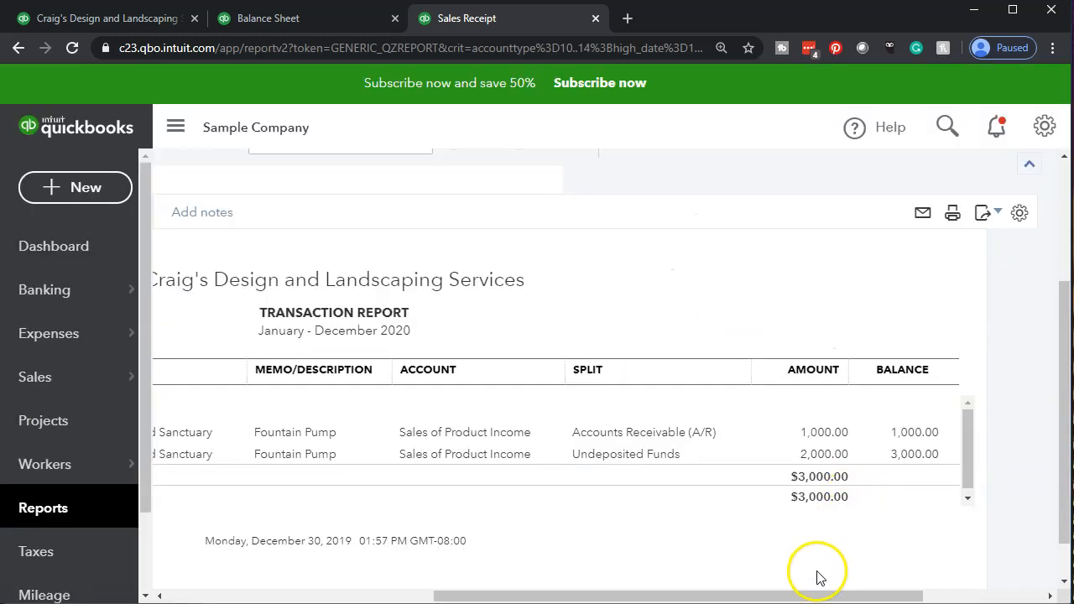
drag(801, 596, 449, 594)
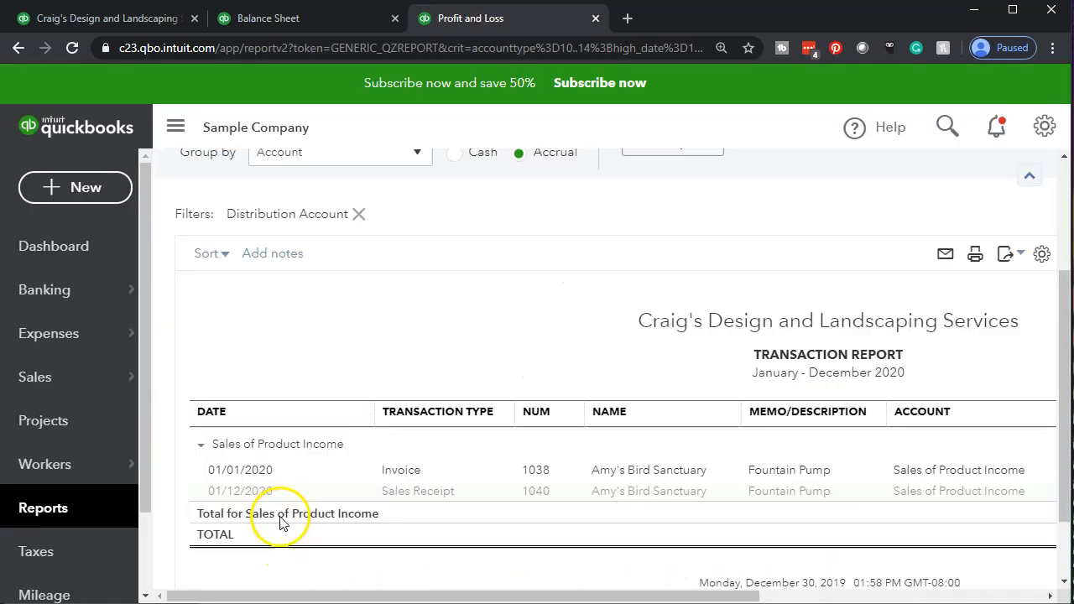
Return to the Profit and Loss summary, and examine the transaction detail behind Board of Equalization Payable on the Balance Sheet
scroll(202, 403, up, 3)
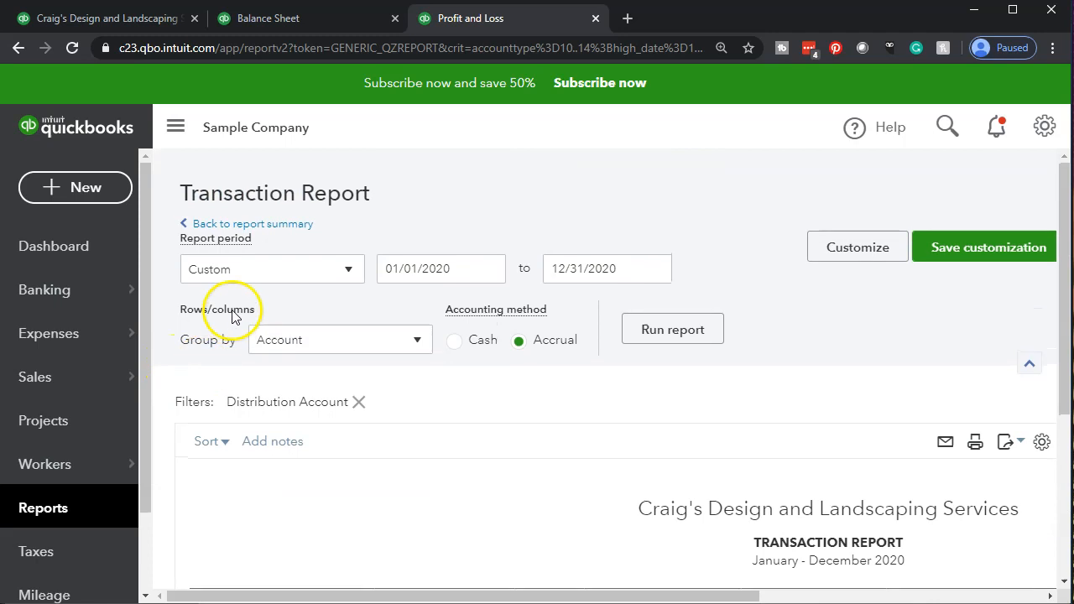
click(285, 224)
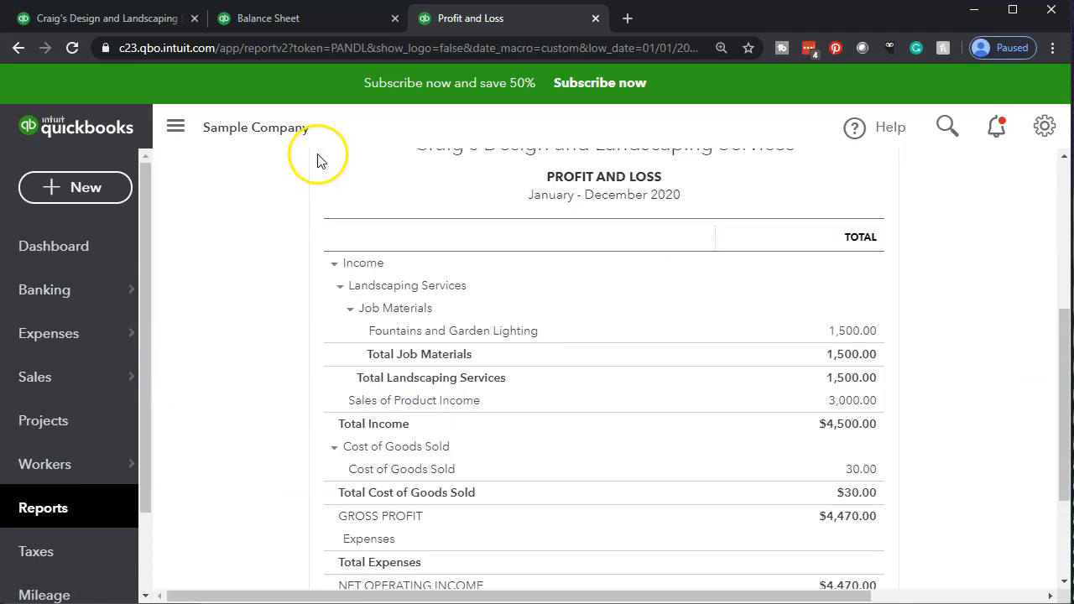
click(297, 20)
scroll(271, 361, down, 4)
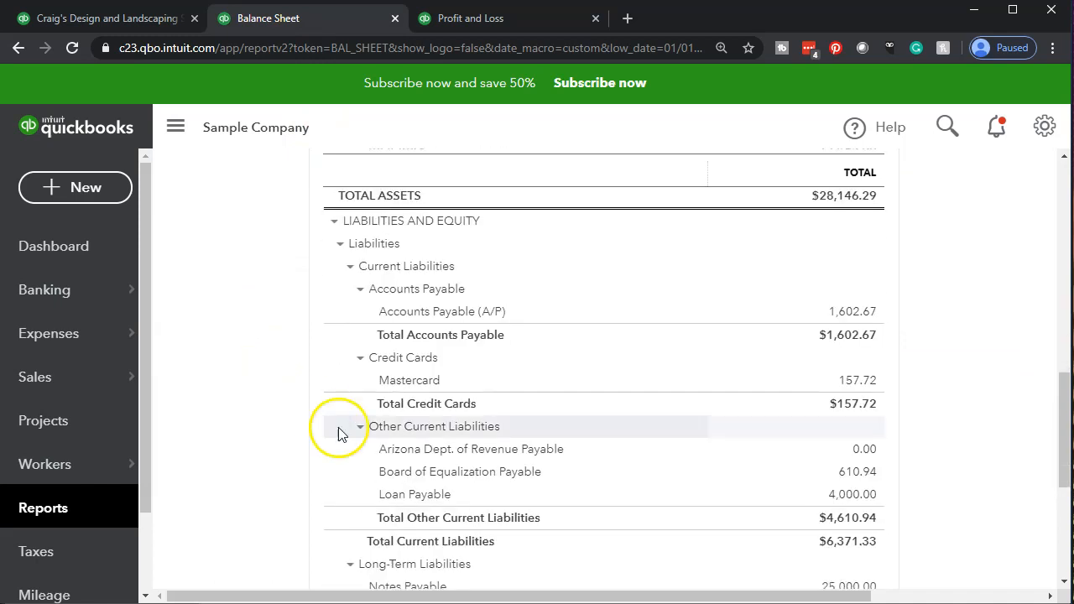
click(853, 472)
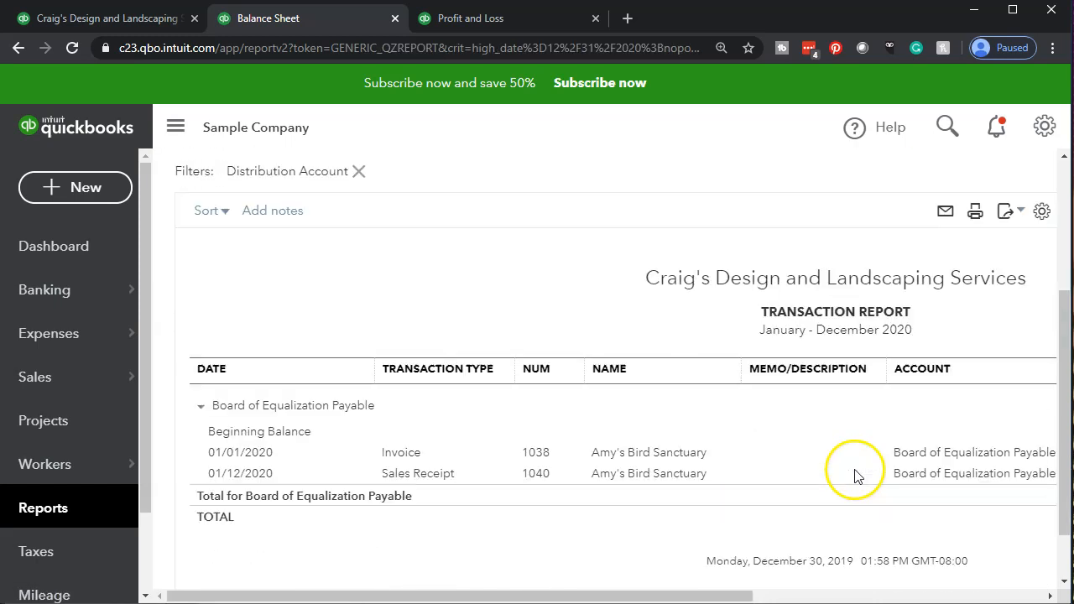
drag(701, 597, 978, 575)
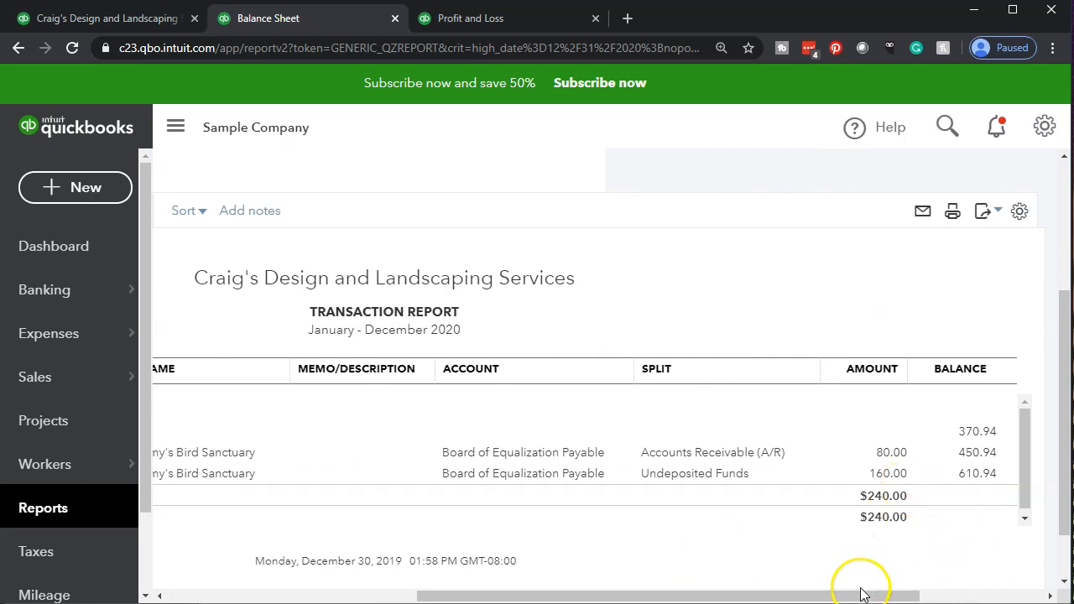
drag(862, 592, 484, 598)
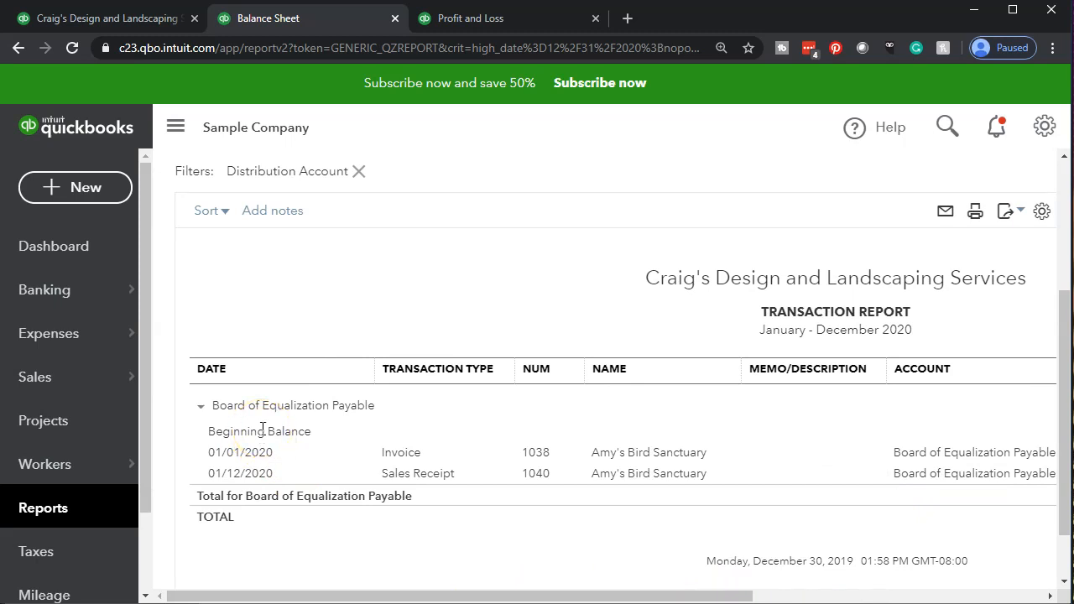
Return to the Balance Sheet summary and examine the transaction detail and amounts behind Inventory Asset
scroll(262, 428, up, 3)
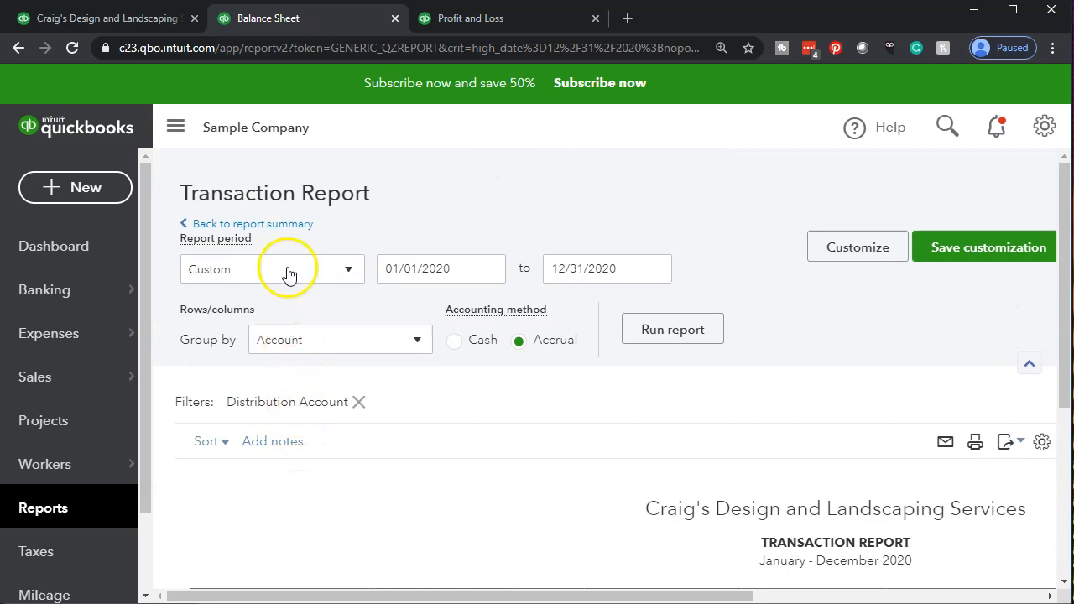
click(288, 231)
scroll(645, 434, down, 5)
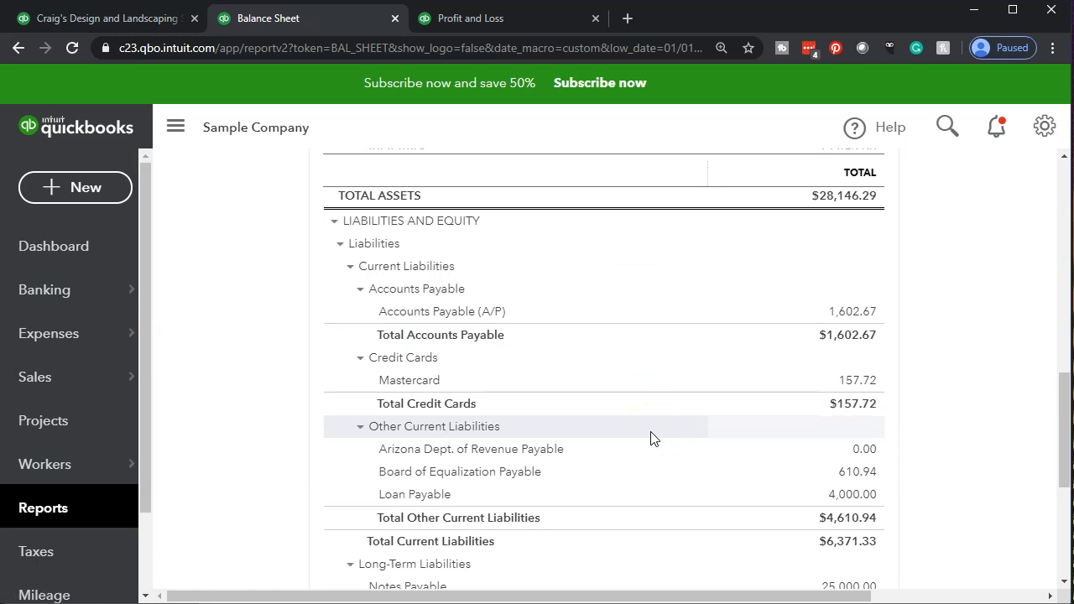
scroll(650, 434, up, 4)
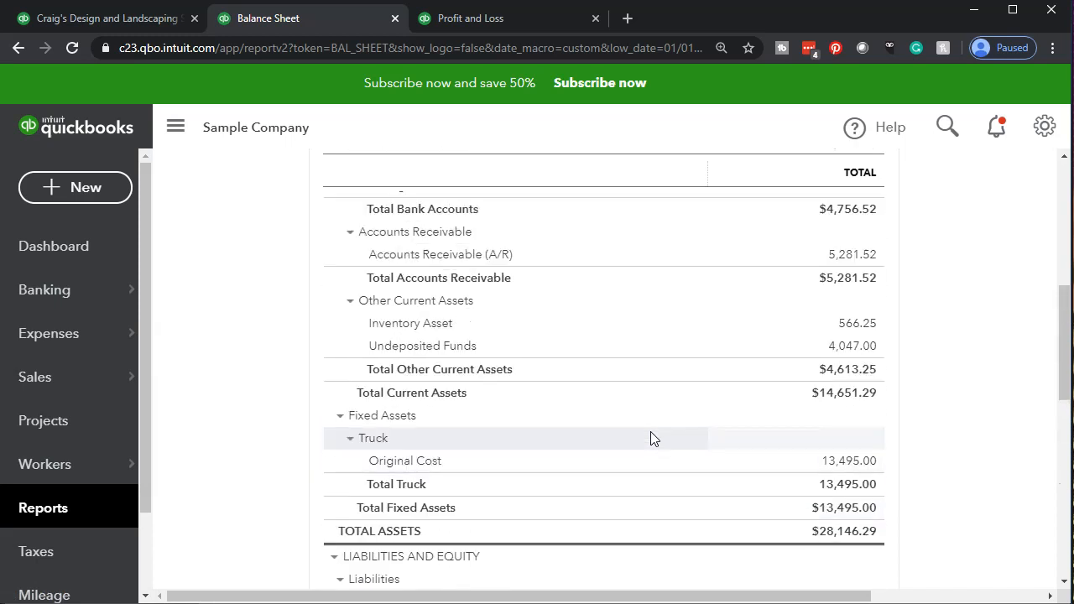
click(306, 481)
scroll(259, 463, up, 2)
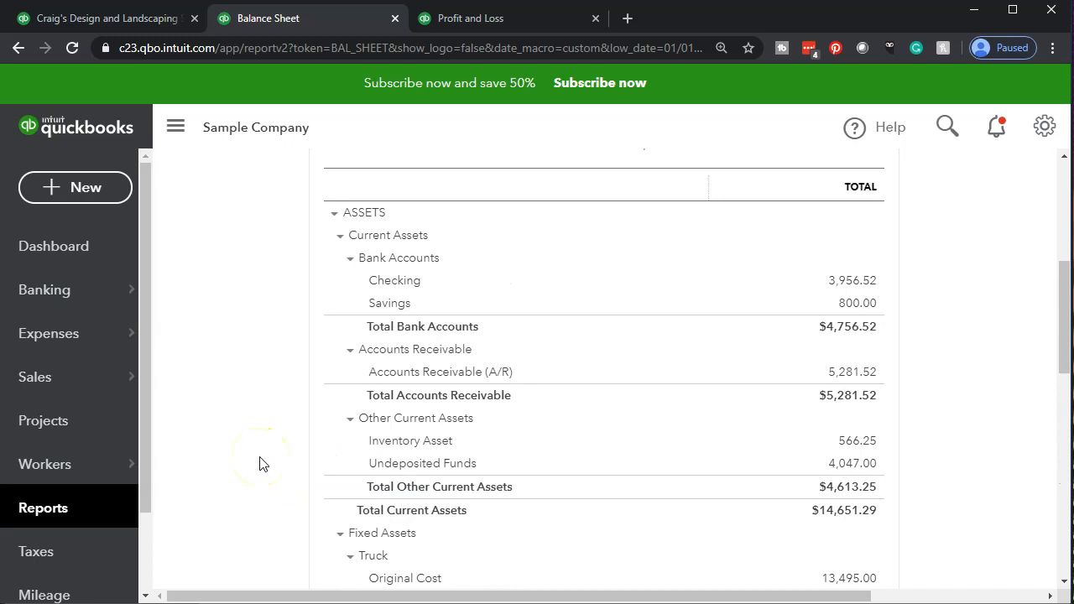
click(862, 440)
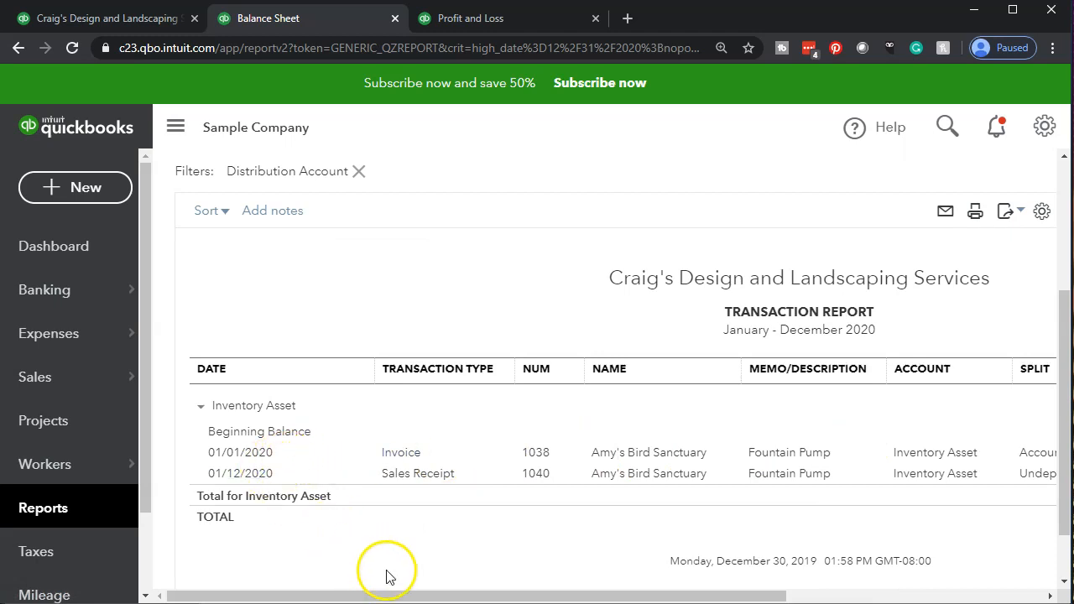
drag(420, 597, 700, 596)
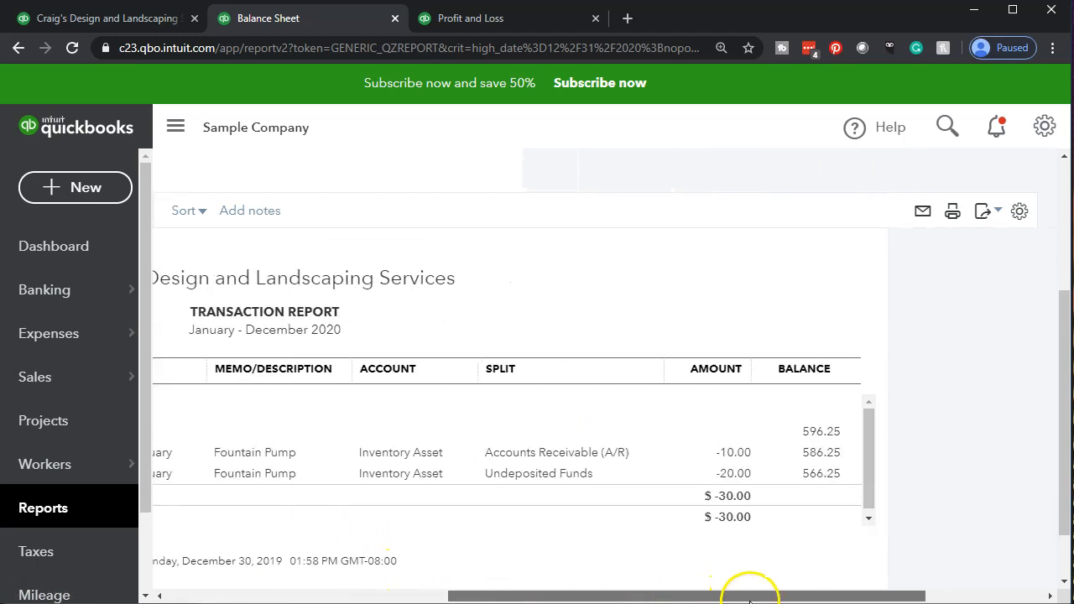
Open the 01/12/2020 sales receipt from the Inventory Asset detail, examine its line item and totals, and close it
click(733, 484)
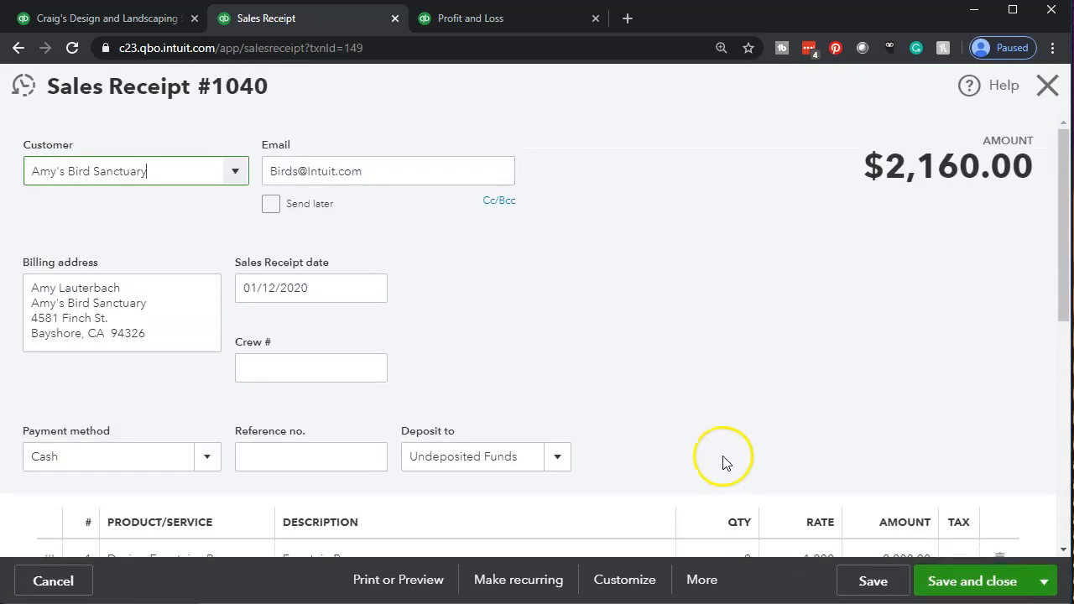
scroll(723, 456, down, 5)
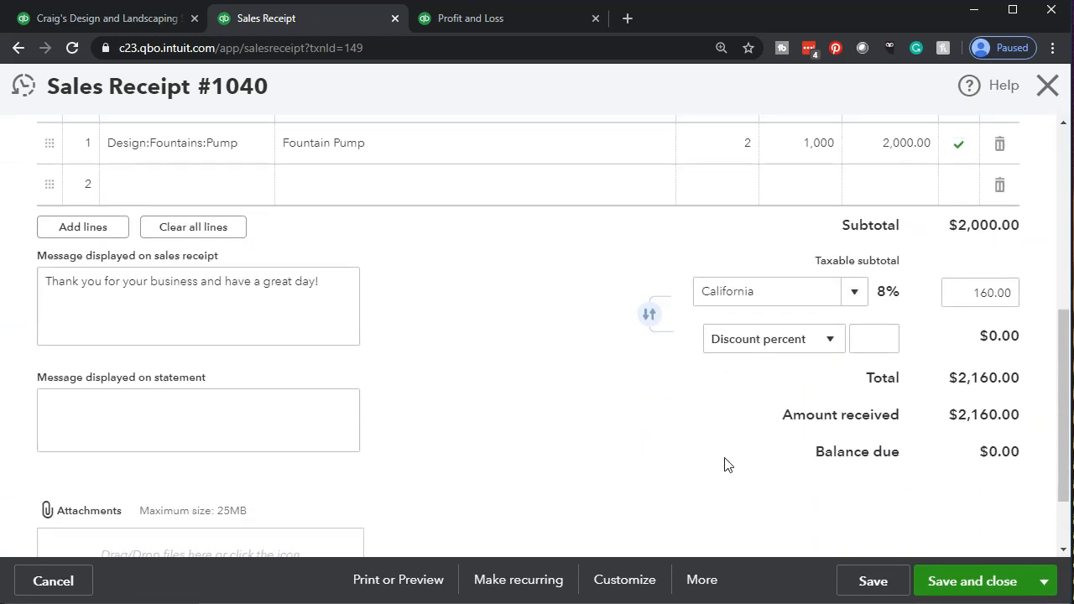
scroll(725, 462, up, 2)
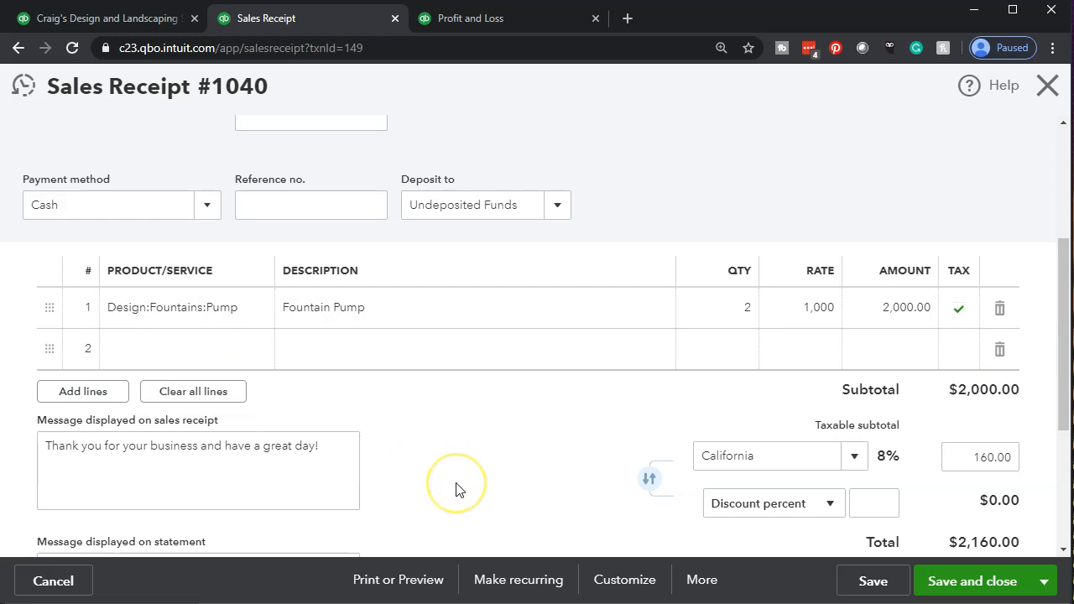
scroll(456, 489, up, 3)
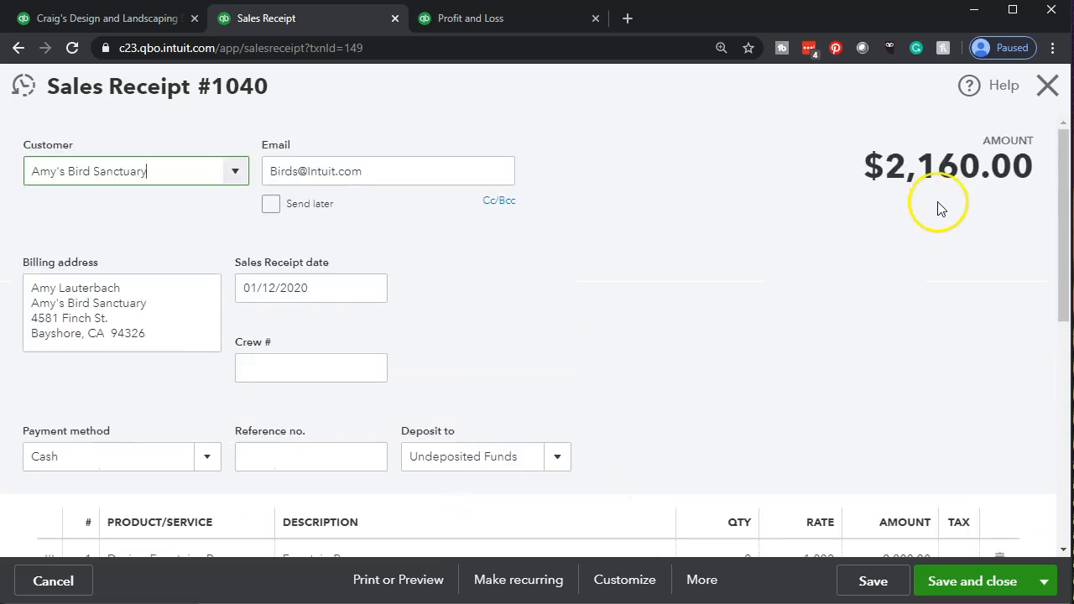
click(1044, 89)
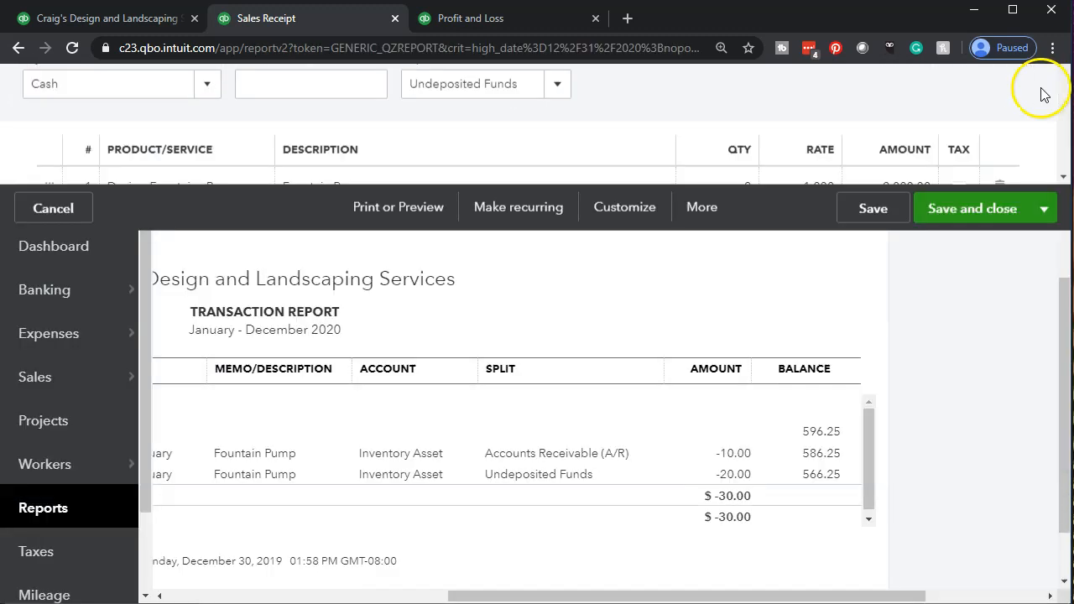
Return from the Inventory Asset transaction report to the Balance Sheet summary
drag(720, 588, 276, 546)
scroll(187, 484, up, 5)
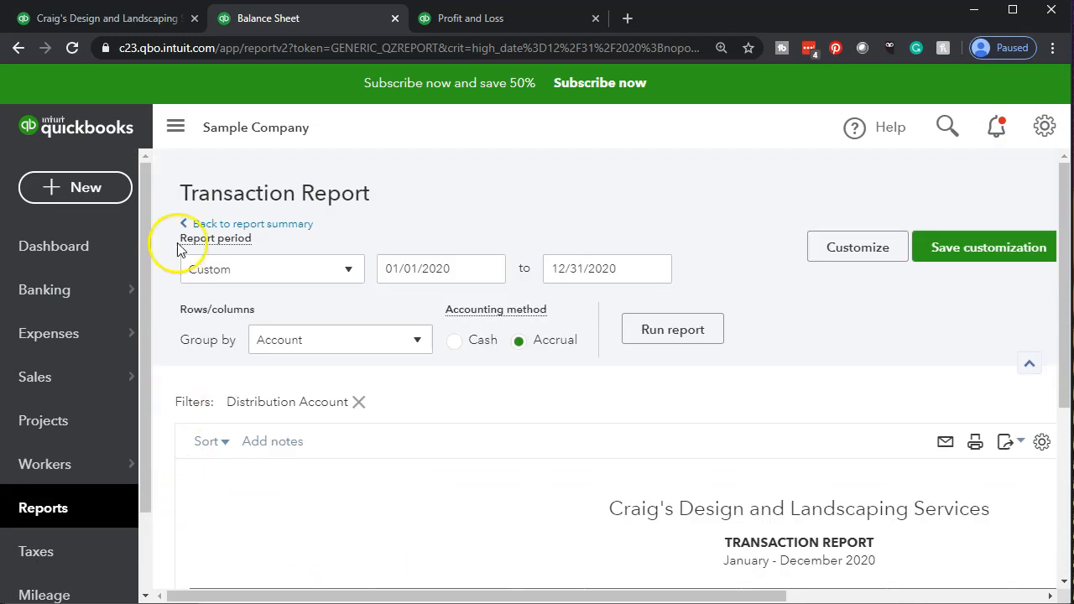
click(220, 224)
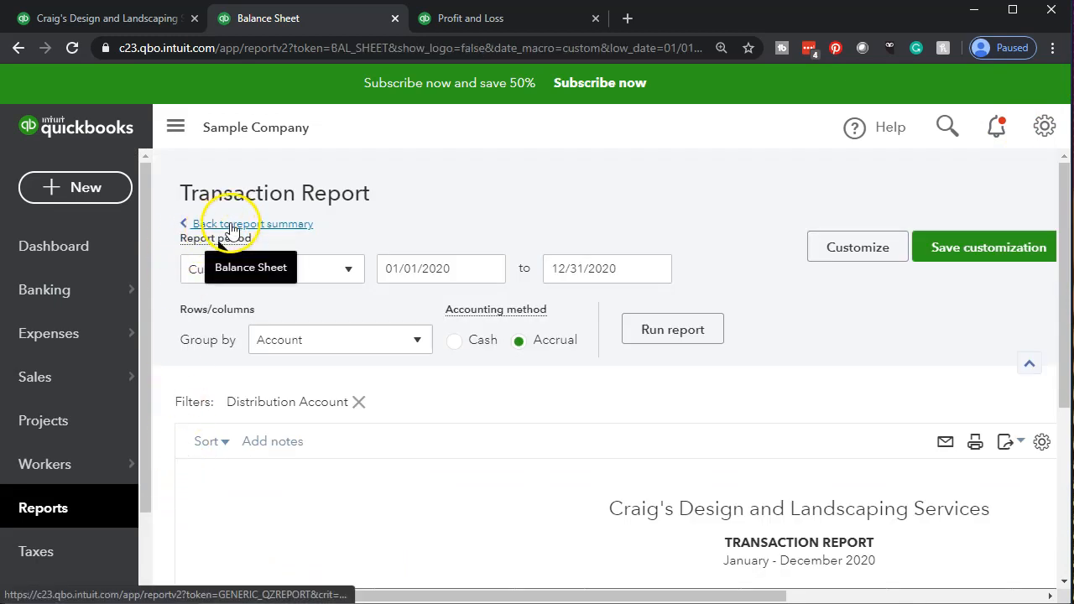
Open the transaction detail behind Cost of Goods Sold on the Profit and Loss report and examine its amounts
click(472, 20)
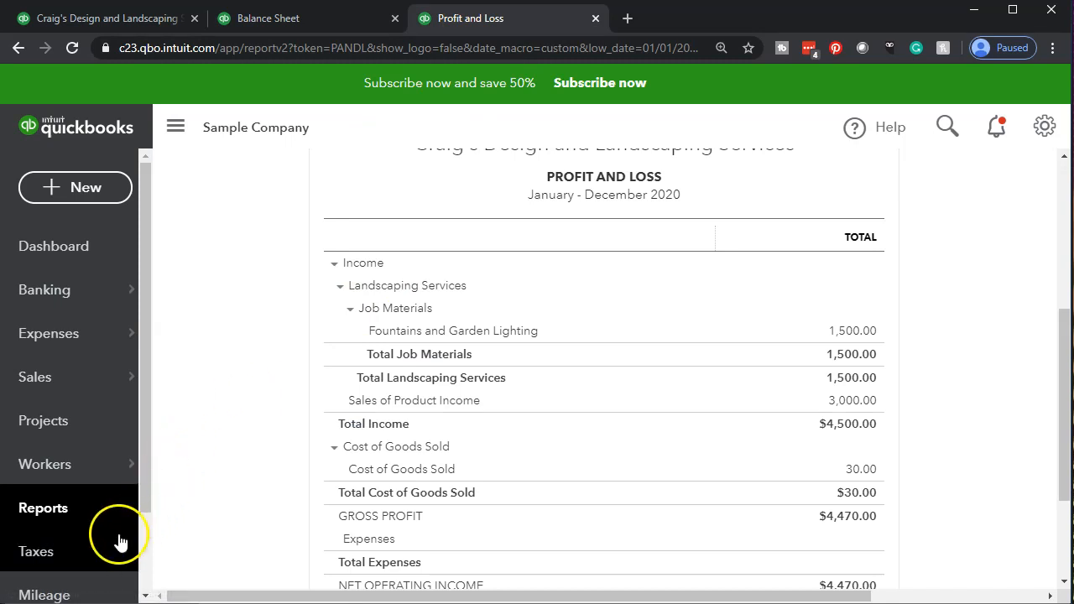
scroll(287, 420, down, 2)
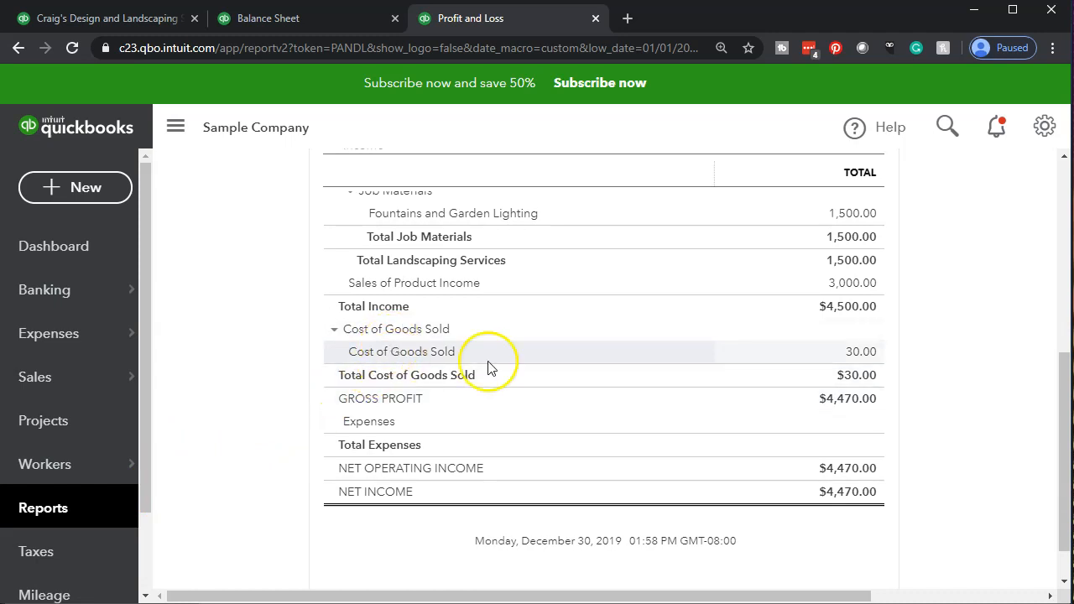
click(849, 361)
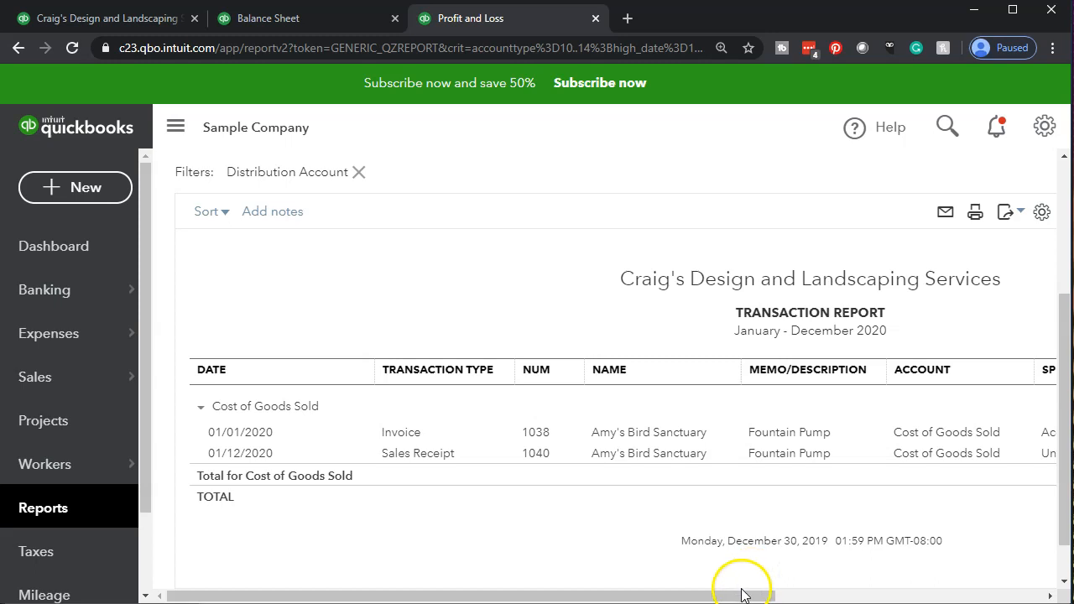
drag(752, 598, 1048, 582)
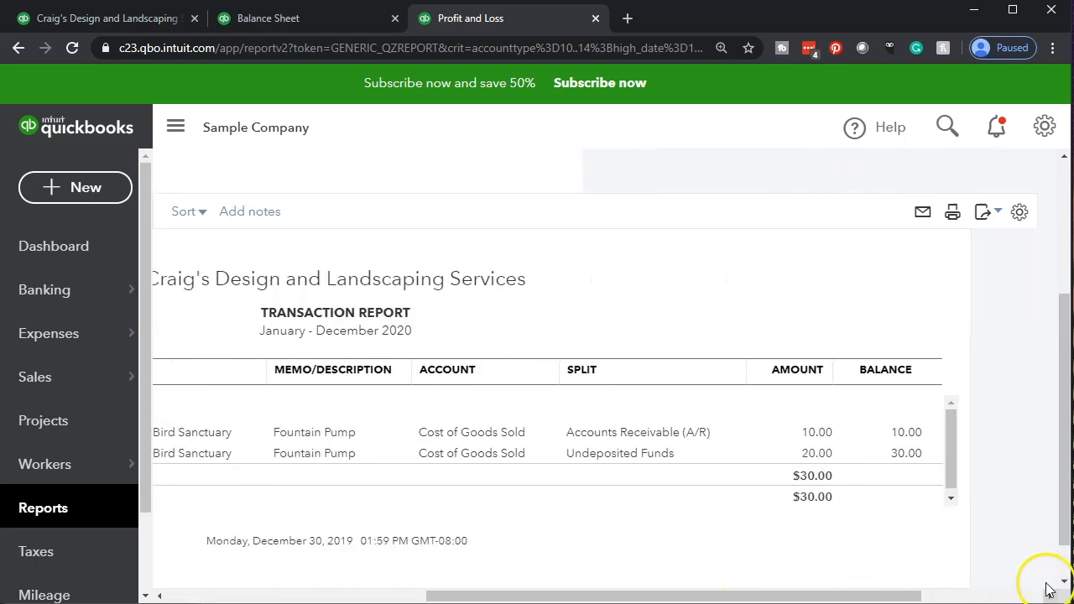
View the 01/12/2020 sales receipt from the Cost of Goods Sold detail, and return to the Profit and Loss summary
click(812, 454)
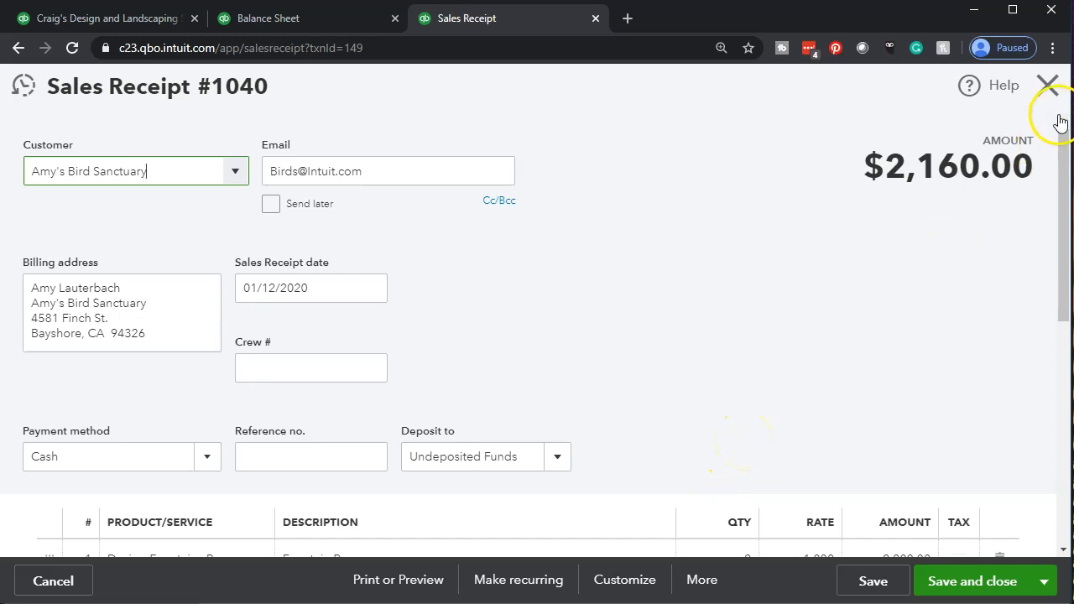
click(1048, 86)
drag(663, 596, 238, 592)
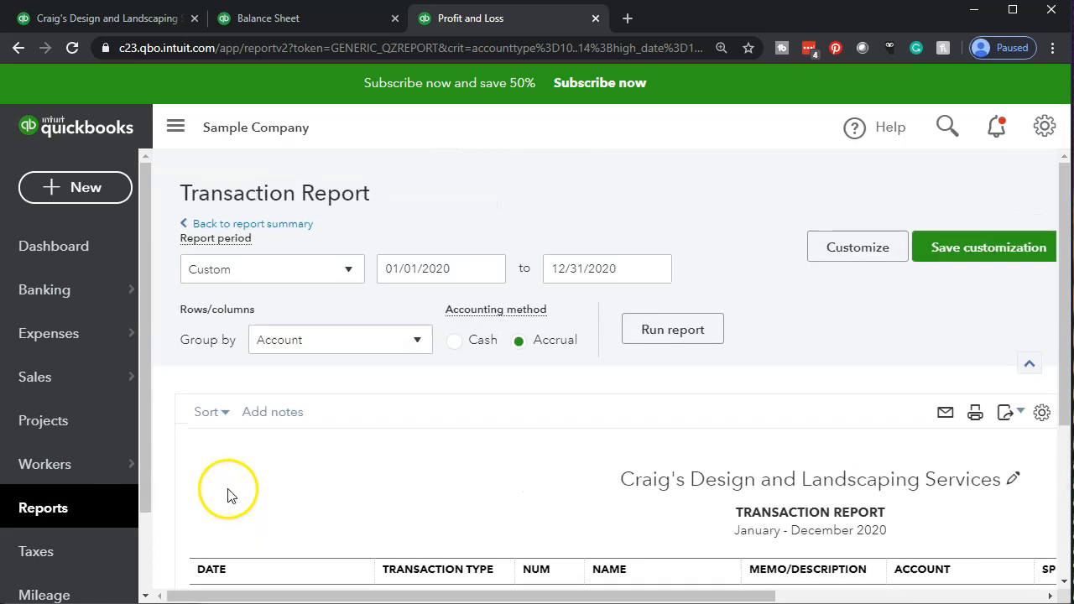
scroll(273, 359, up, 3)
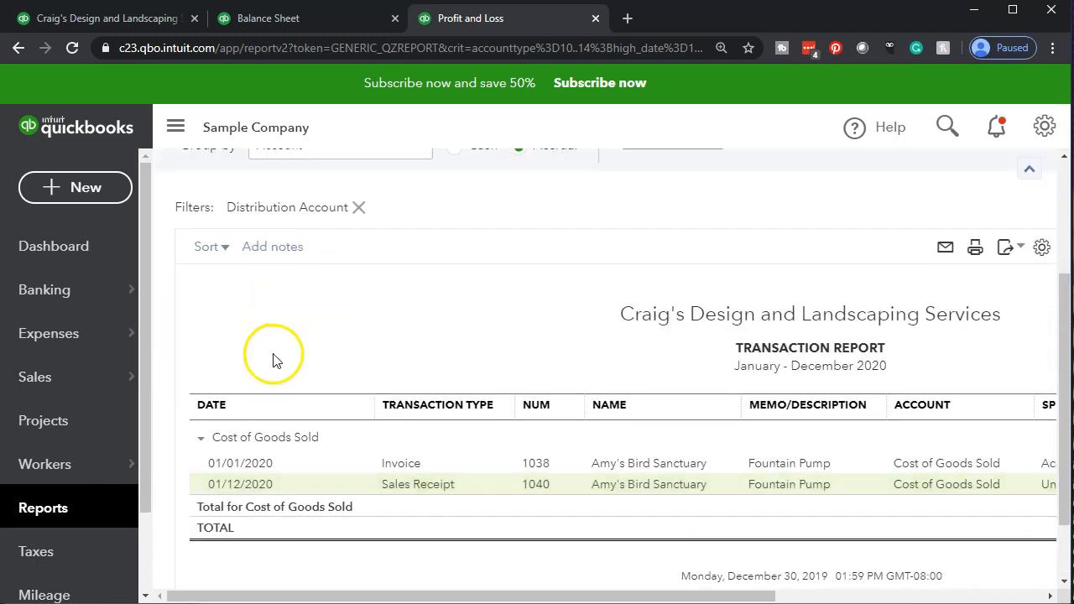
click(269, 224)
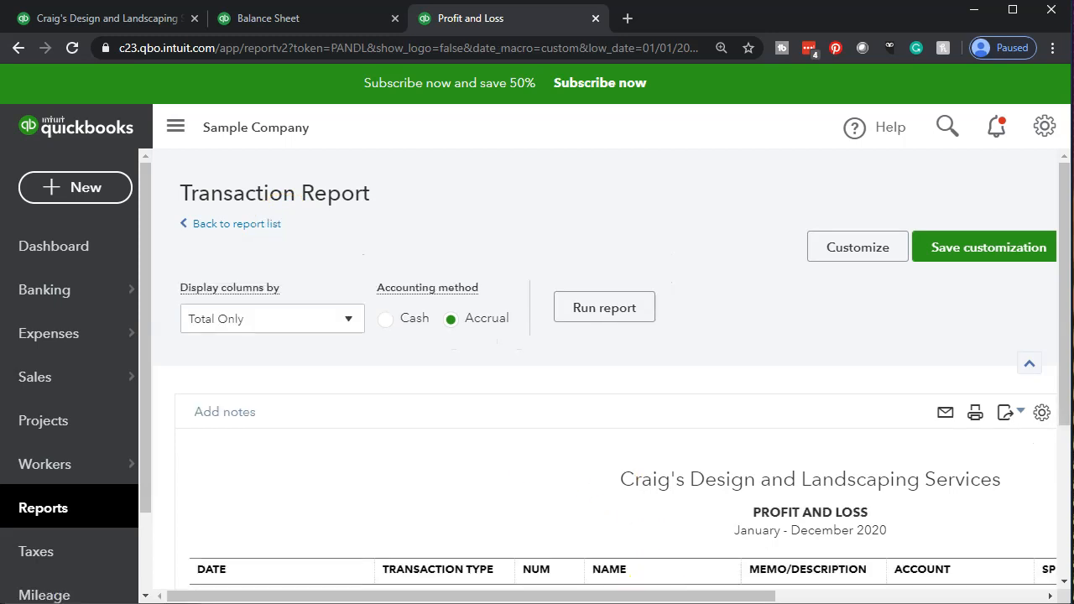
Switch to QuickBooks Desktop to view its home page workflow, and return to the Profit and Loss report in Chrome
click(778, 587)
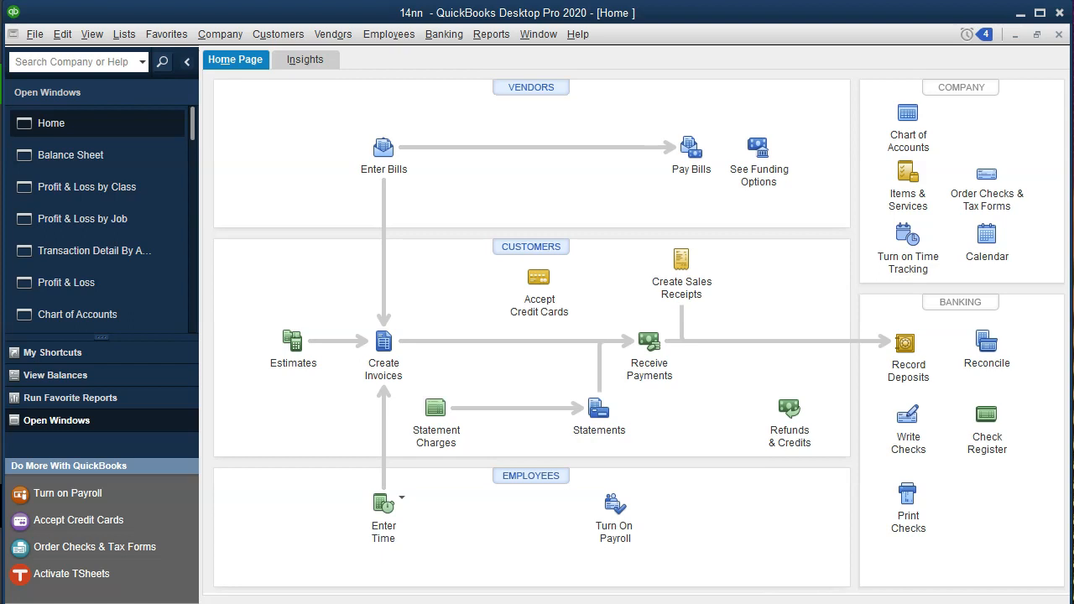
mouse_move(703, 603)
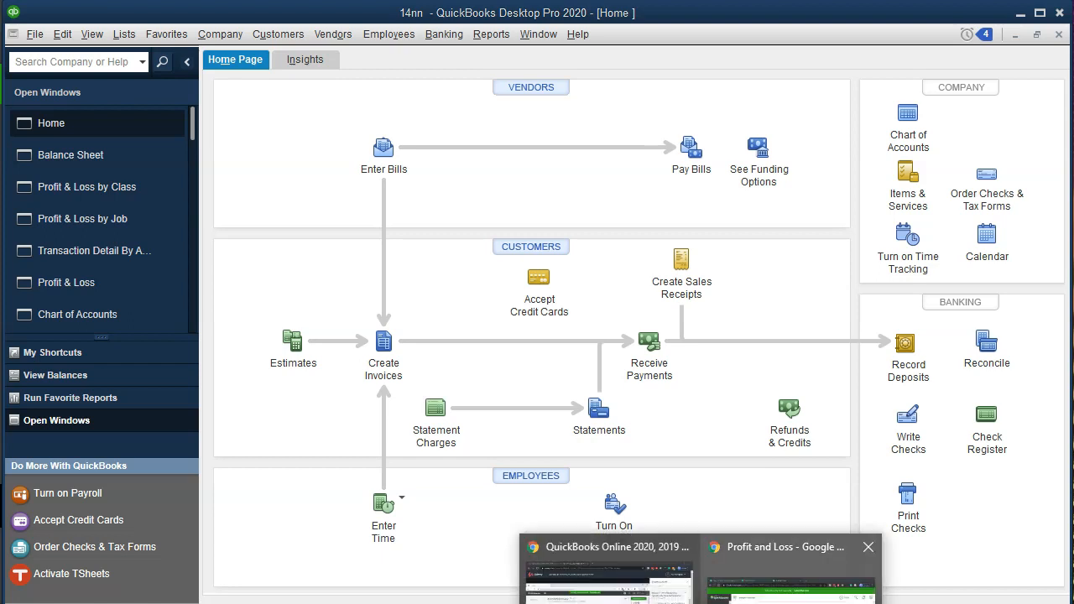
click(793, 579)
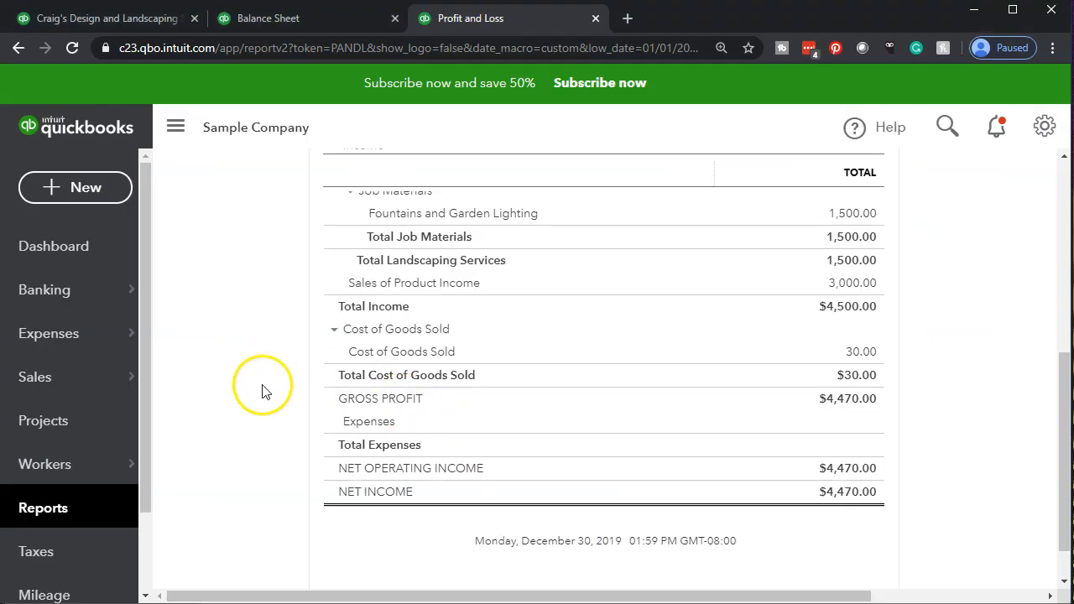
Create a bank deposit to Checking containing the Amy's Bird Sanctuary cash sales receipt of 01/12/2020, and save and close it
click(68, 189)
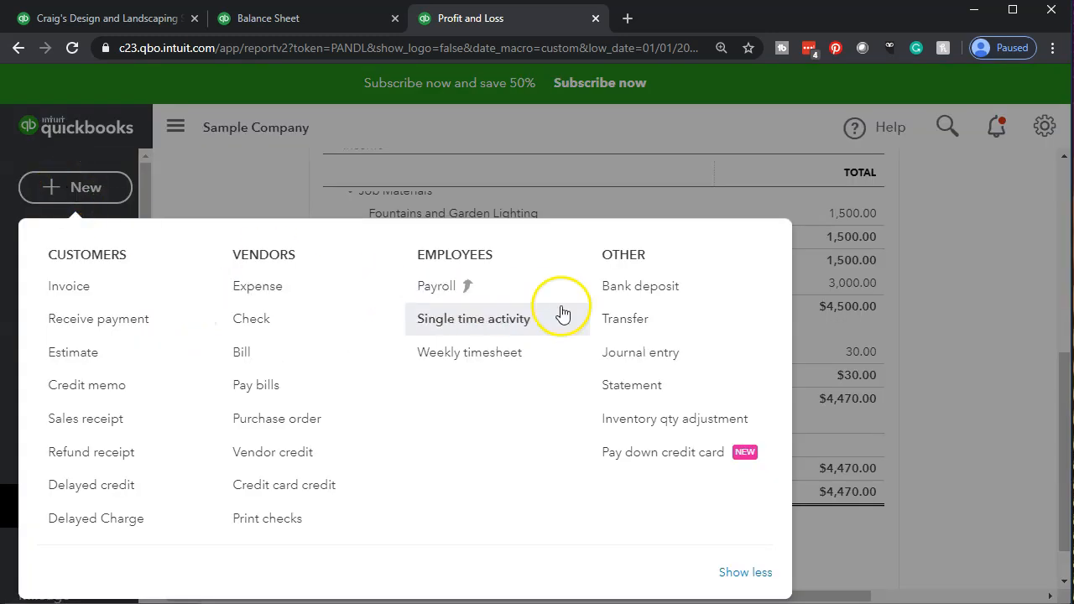
click(628, 289)
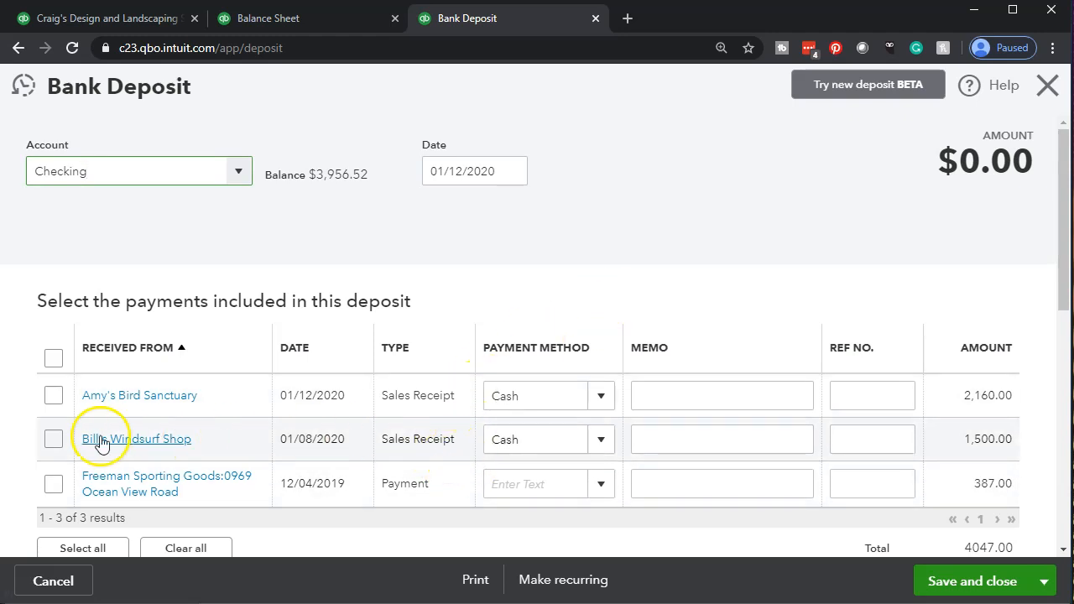
click(51, 398)
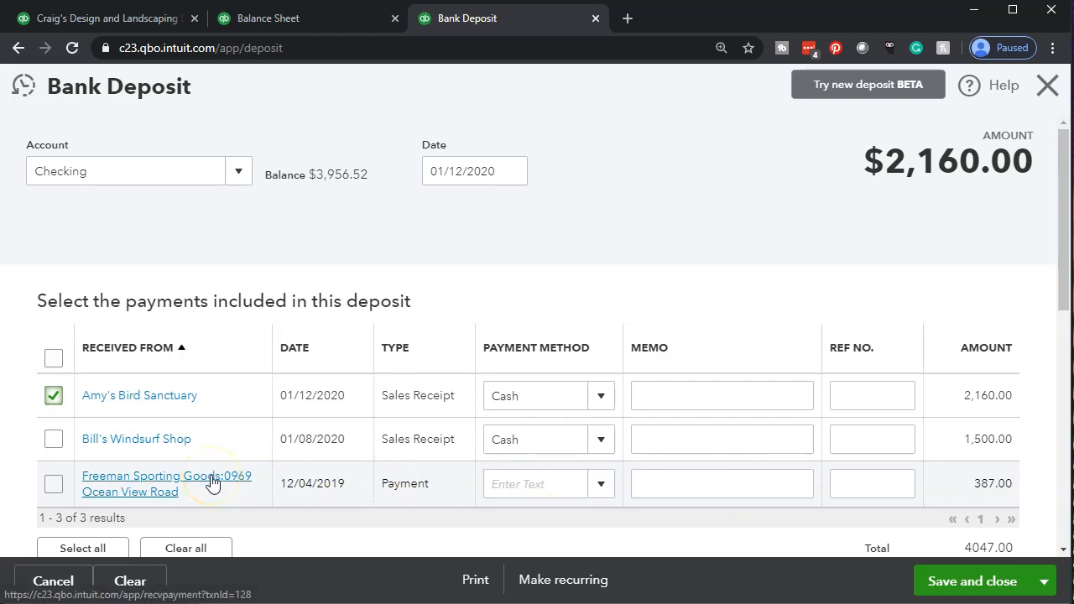
click(1044, 580)
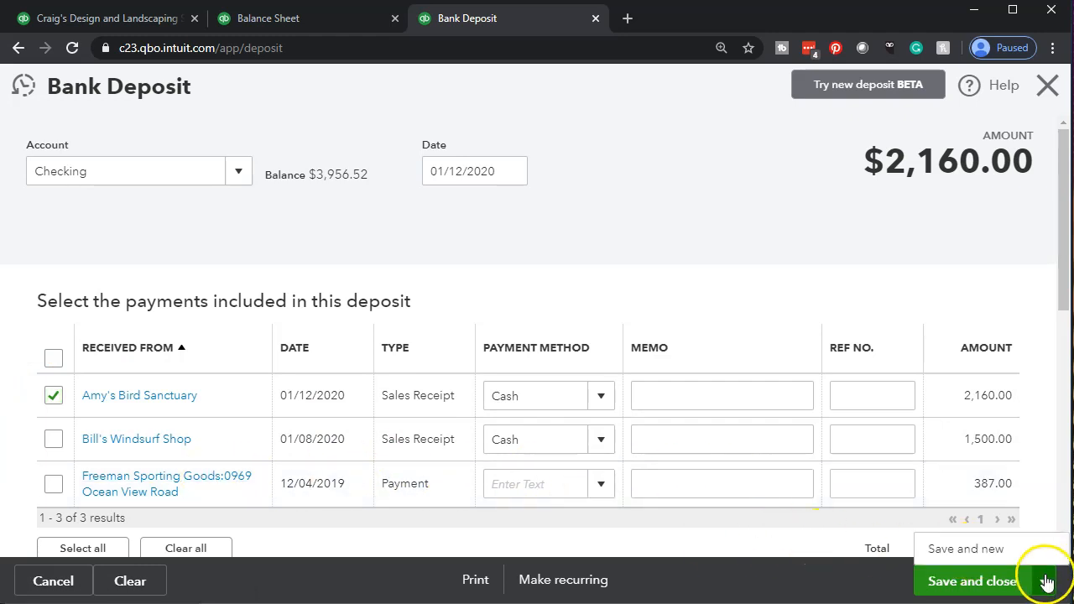
click(975, 586)
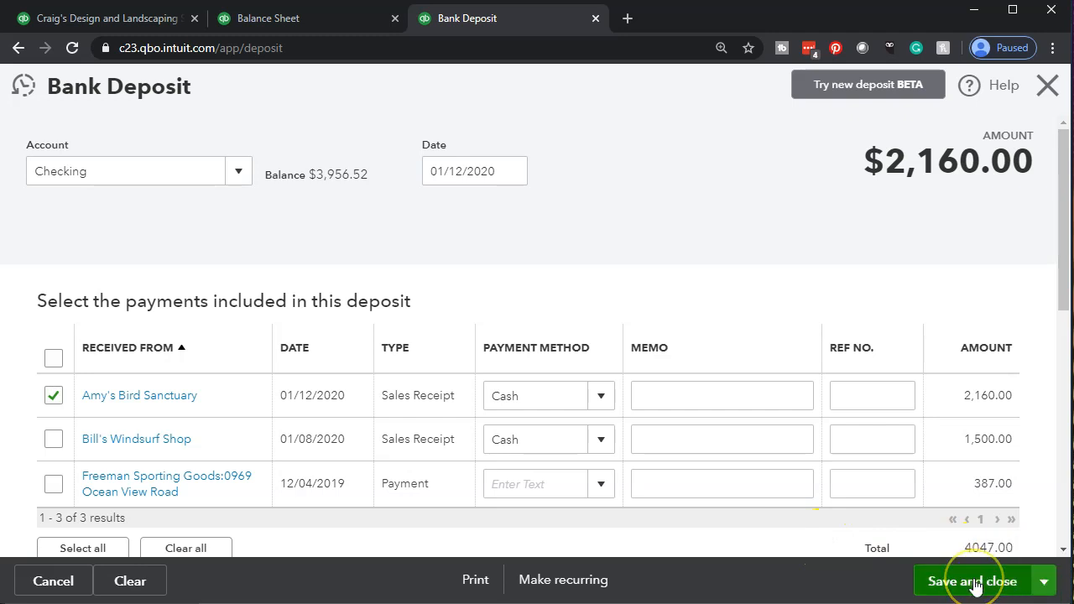